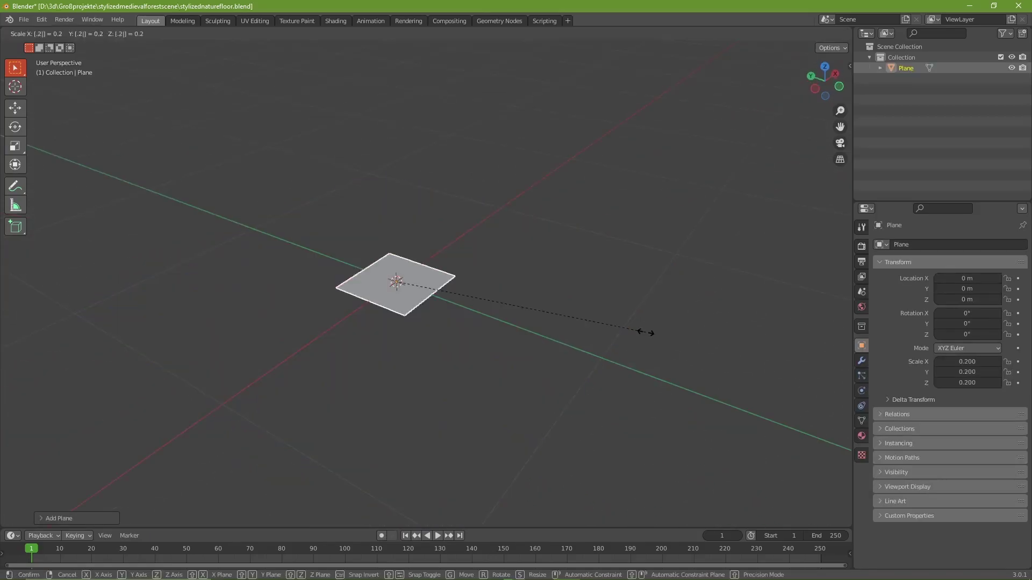
# - Scale the plane to 0.1 and switch to a front orthographic view
pyautogui.press('BackSpace')
pyautogui.press('BackSpace')
pyautogui.write('.1')
pyautogui.press('Return')
pyautogui.press('KP_1')
pyautogui.press('r')
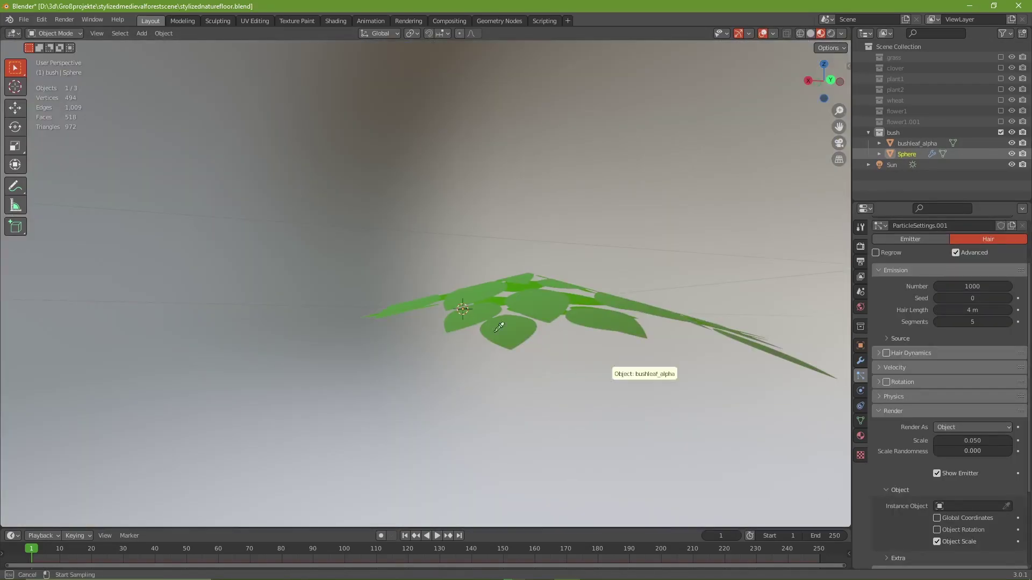
# - Use bushleaf_alpha as the instanced leaf object, with particle rotation enabled
pyautogui.click(499, 327)
pyautogui.scroll(2, 962, 298)
pyautogui.click(886, 424)
pyautogui.click(967, 441)
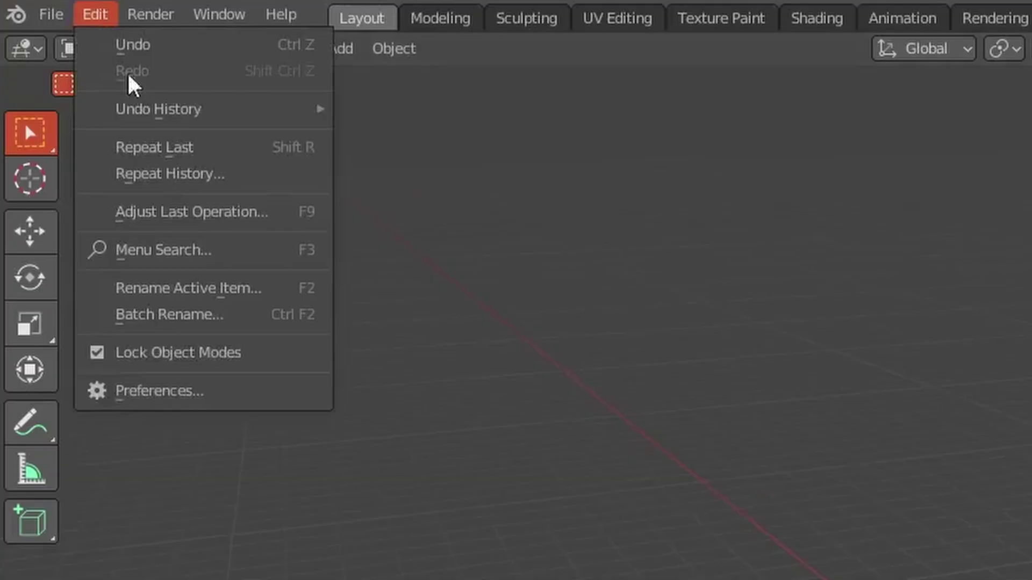
# - Find Sapling Tree Gen under 'sap' in the add-ons, then box-select the default cube, camera and light
pyautogui.click(120, 238)
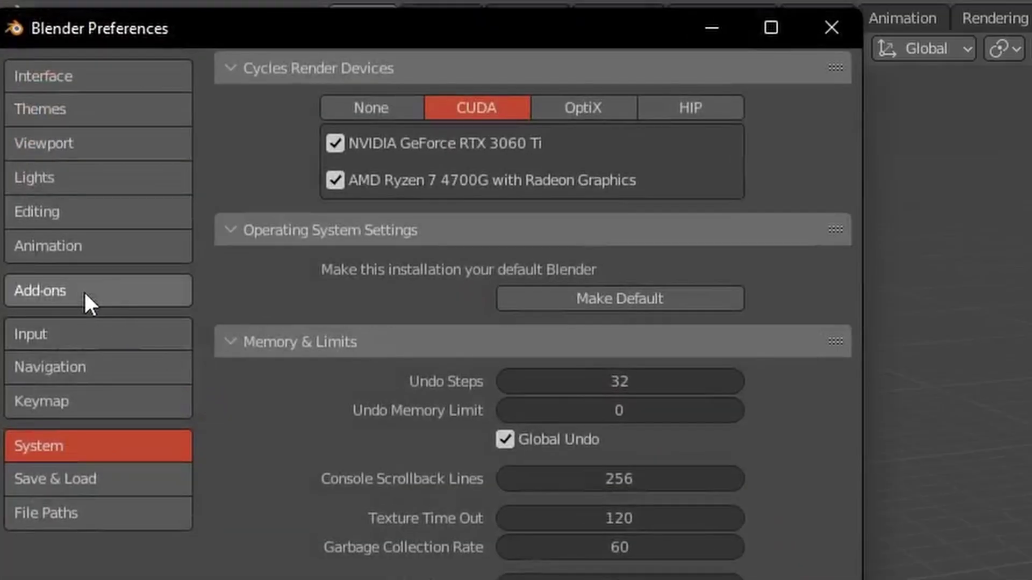
pyautogui.click(85, 293)
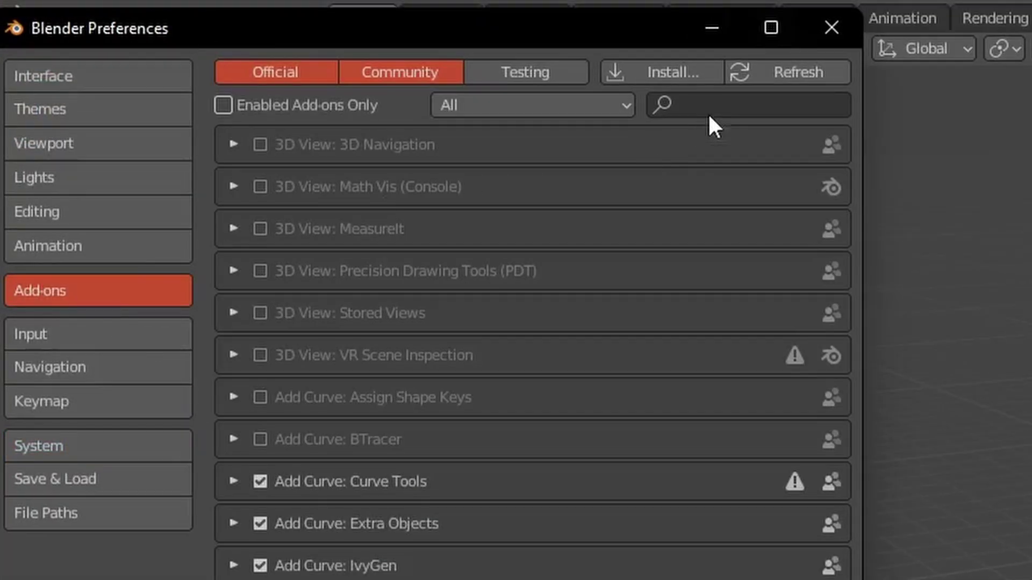
pyautogui.click(719, 104)
pyautogui.write('sap')
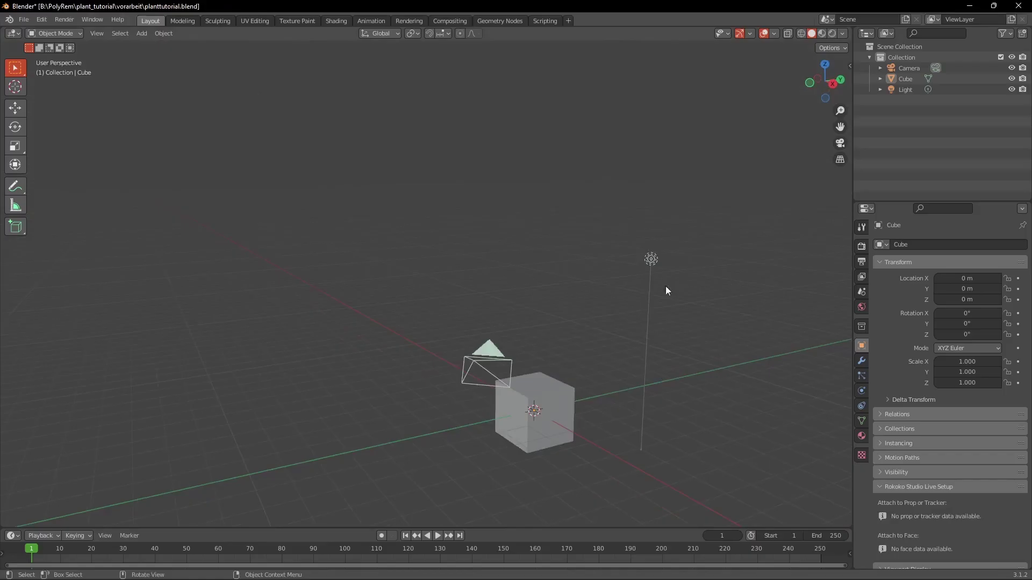
pyautogui.moveTo(668, 229); pyautogui.dragTo(460, 460)
# - Delete the default cube, camera and light from the scene
pyautogui.press('x')
pyautogui.click(460, 460)
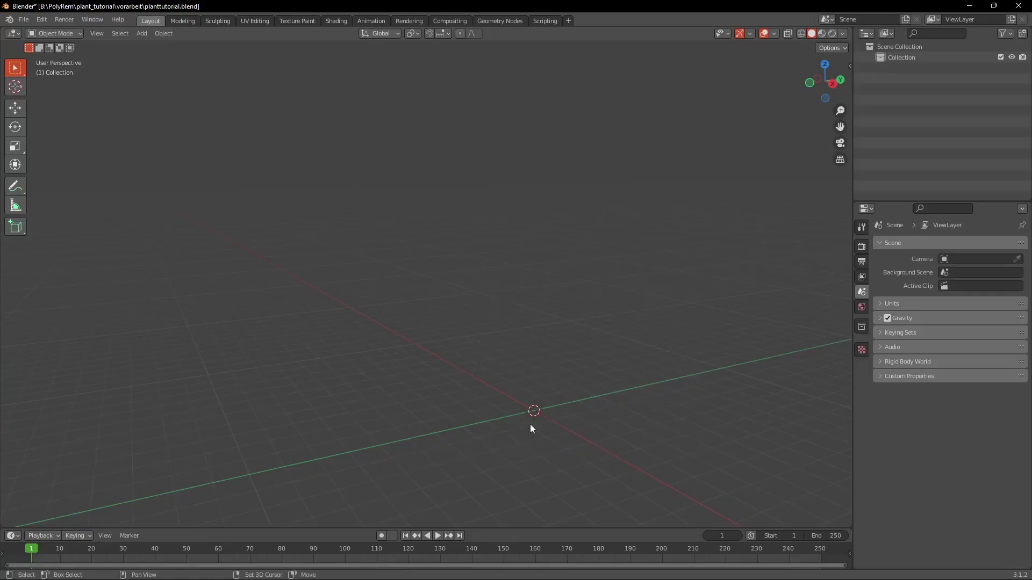
pyautogui.keyDown('shift'); pyautogui.moveTo(531, 425); pyautogui.dragTo(488, 346, button='middle'); pyautogui.keyUp('shift')
# - Add a Sapling Tree Gen tree at the origin
pyautogui.hotkey('shift', 'a')
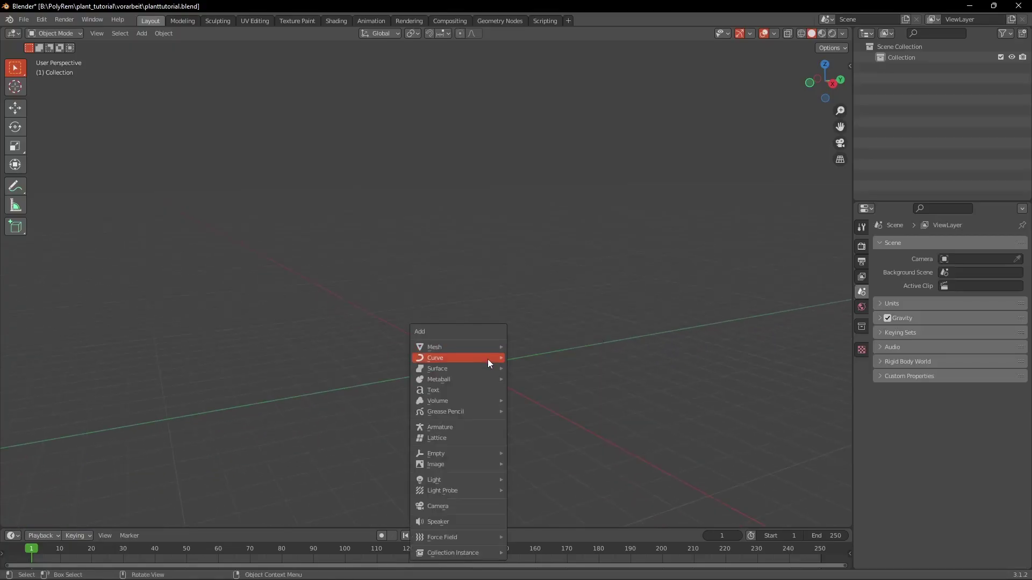
pyautogui.moveTo(488, 359)
pyautogui.click(557, 114)
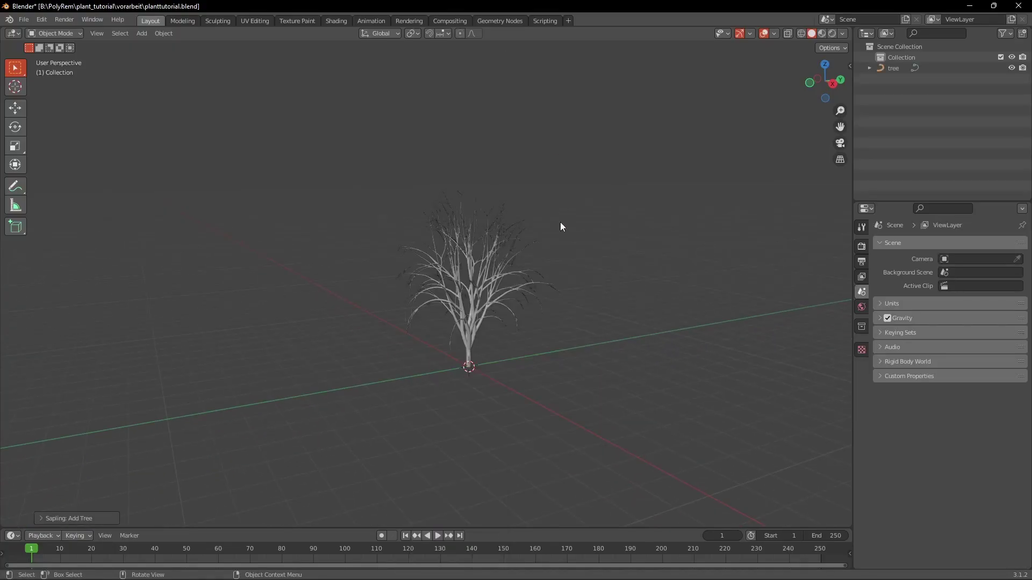
pyautogui.moveTo(560, 226); pyautogui.dragTo(516, 314, button='middle')
pyautogui.scroll(3, 550, 341)
# - Load the quaking_aspen preset into the tree settings
pyautogui.click(38, 519)
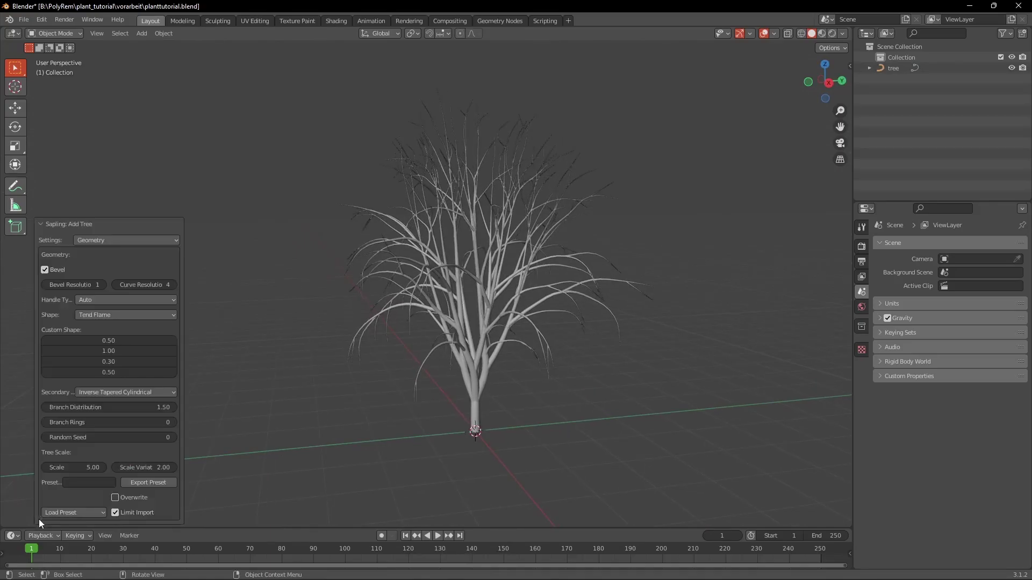
pyautogui.click(72, 514)
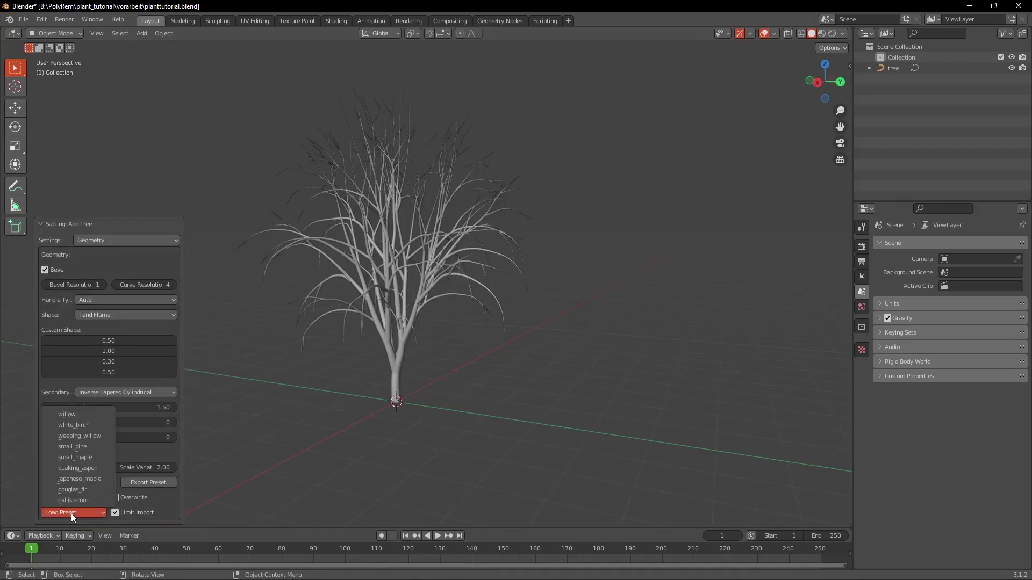
pyautogui.click(77, 467)
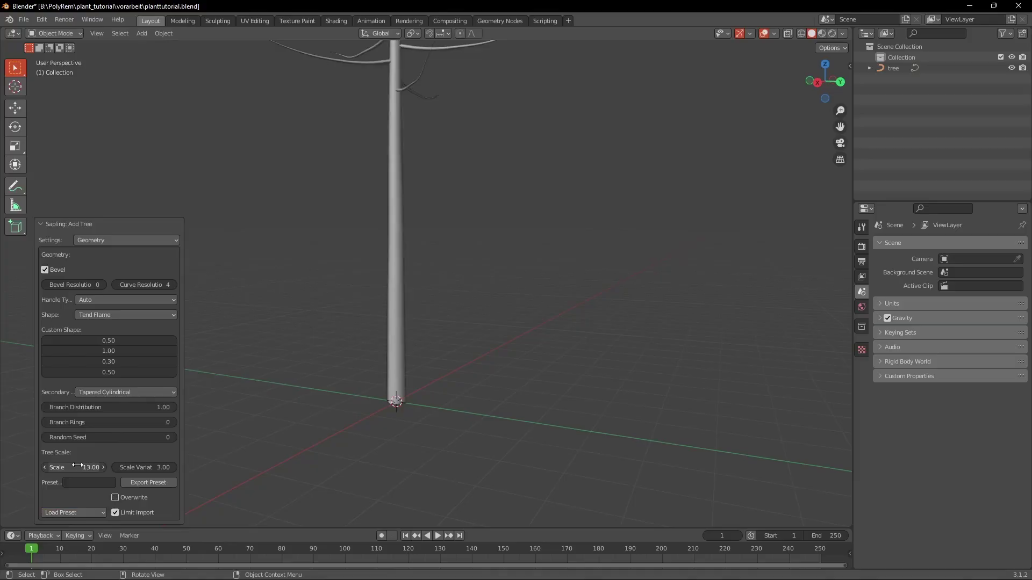
# - Raise the Branch Splitting trunk height to about 0.9
pyautogui.click(117, 240)
pyautogui.click(115, 273)
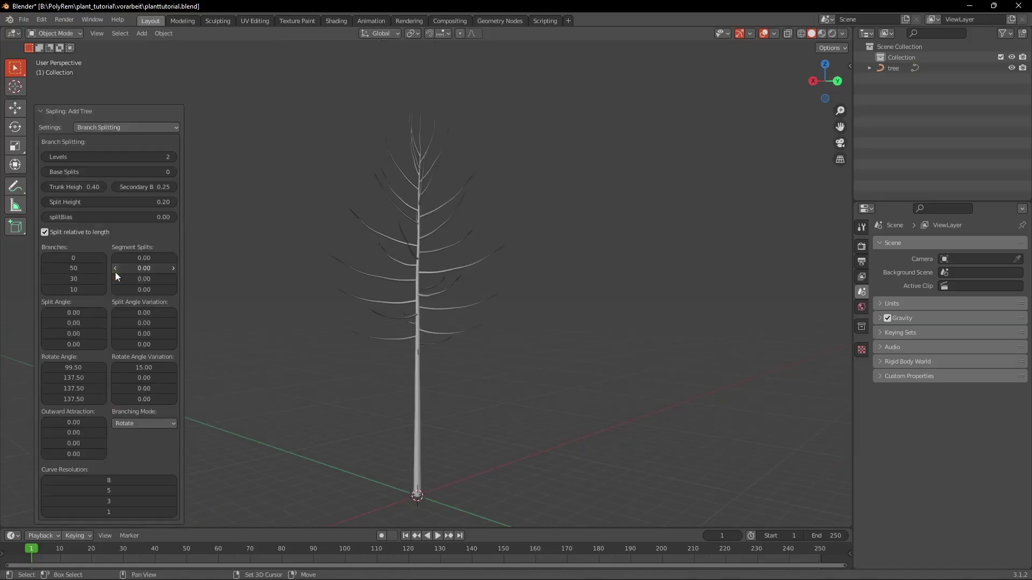
pyautogui.moveTo(75, 186); pyautogui.dragTo(91, 186)
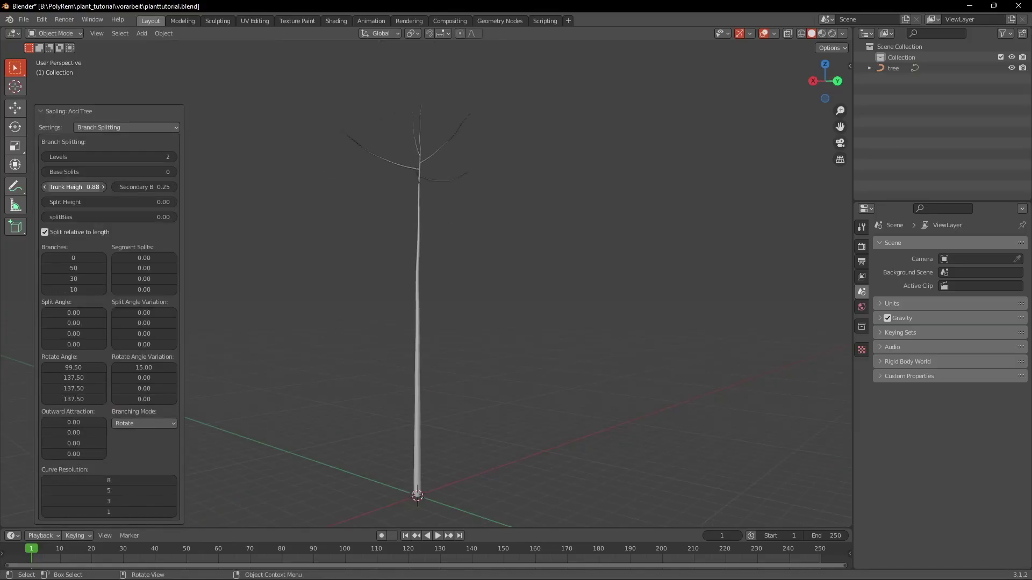
# - Set the Branch Radius scale to 0.1
pyautogui.click(127, 238)
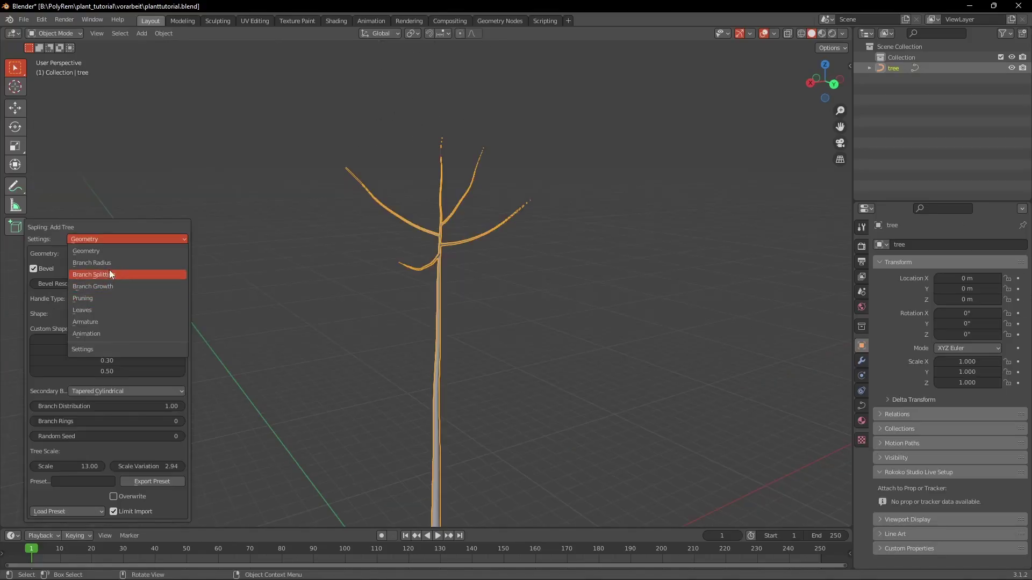
pyautogui.click(108, 263)
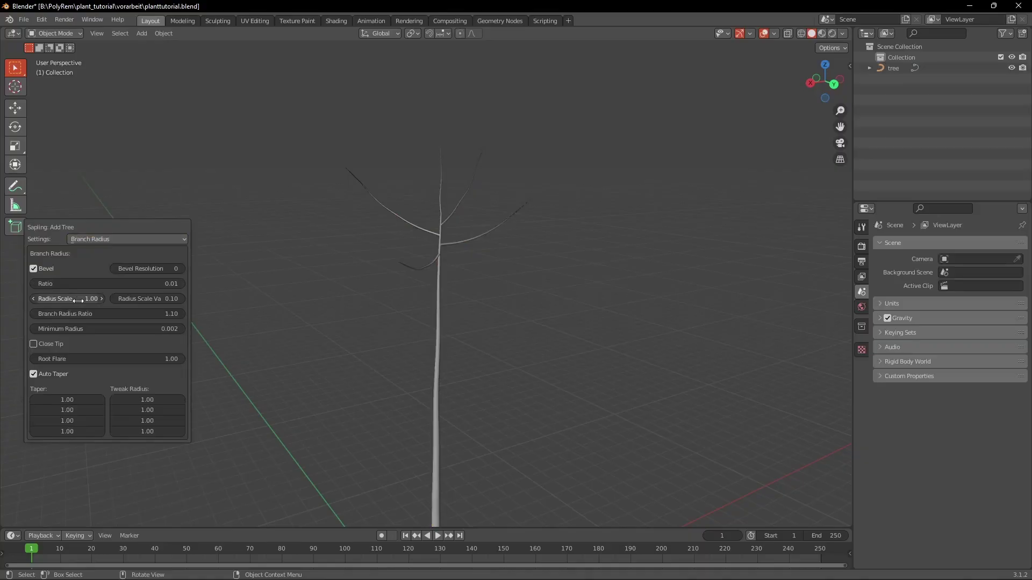
pyautogui.press('BackSpace')
pyautogui.press('BackSpace')
pyautogui.press('BackSpace')
pyautogui.write('0.1')
pyautogui.press('Return')
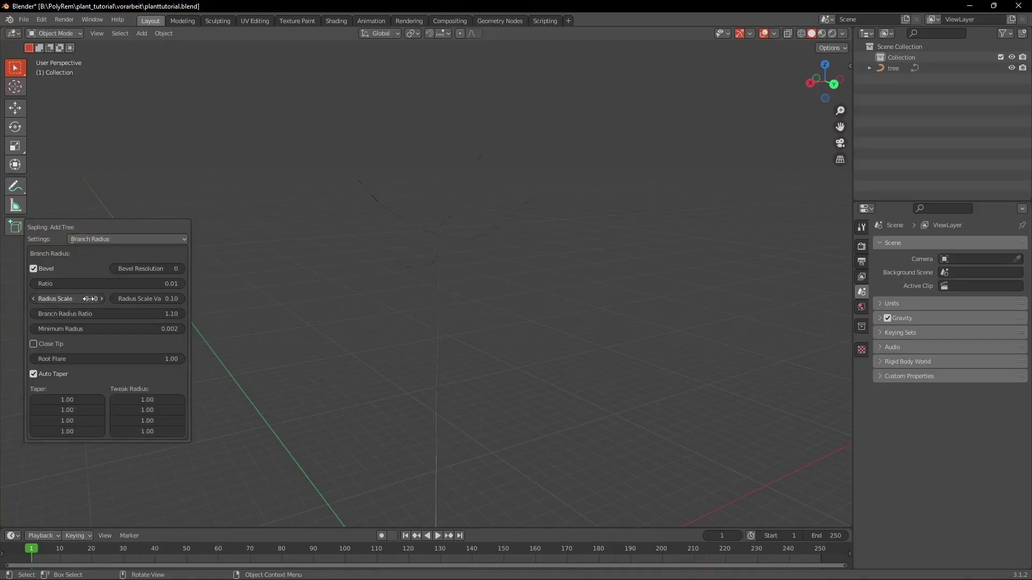
# - Increase the branch splitting Levels from 2 to 3
pyautogui.click(114, 238)
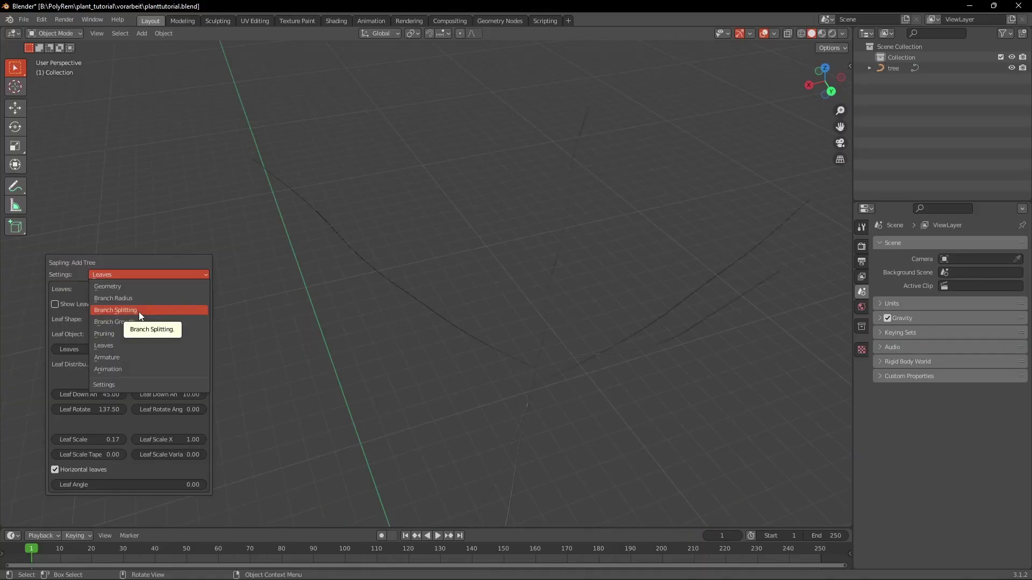
pyautogui.click(139, 312)
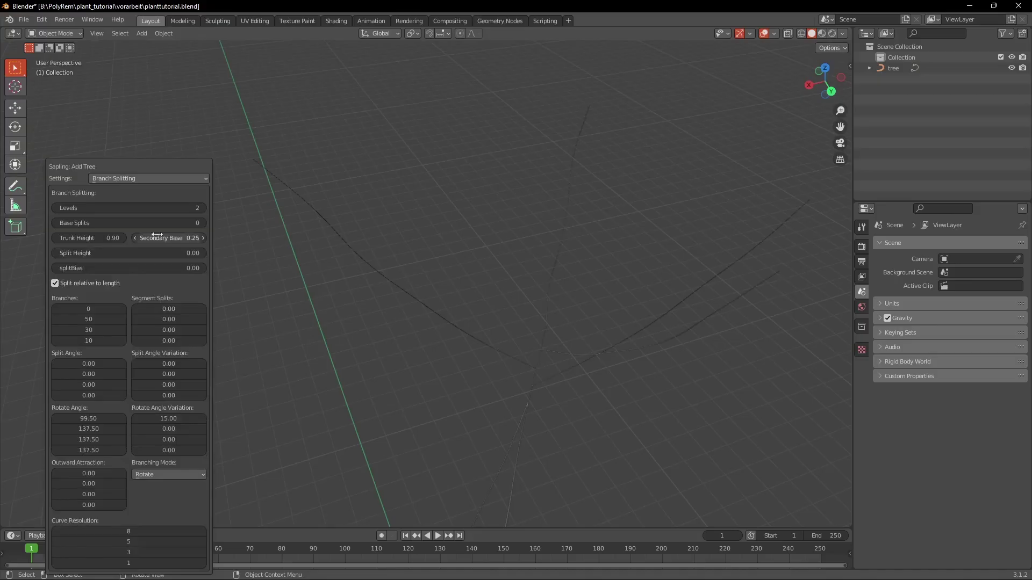
pyautogui.click(203, 208)
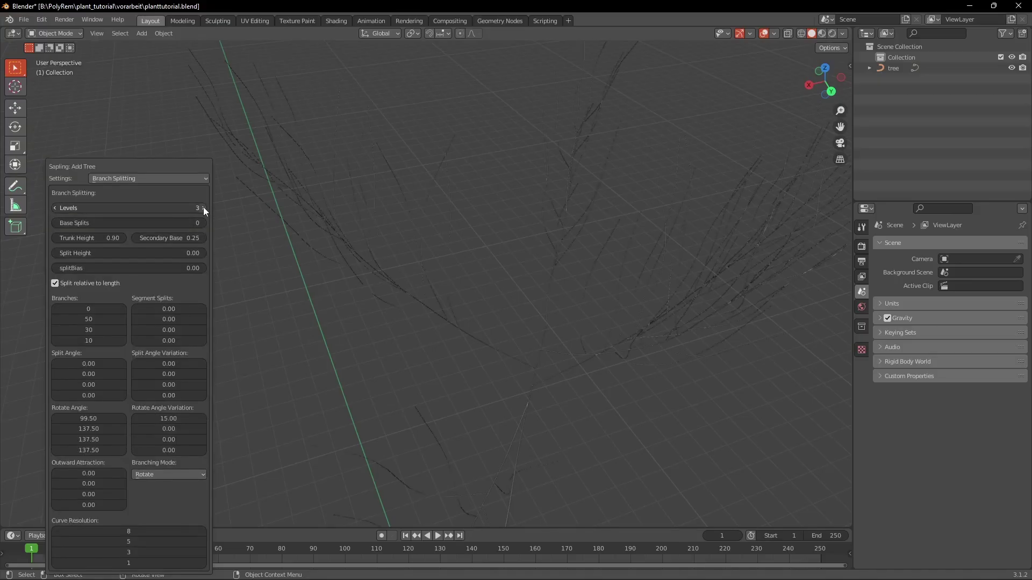
# - Switch to the Leaves settings and turn on Show Leaves
pyautogui.click(163, 179)
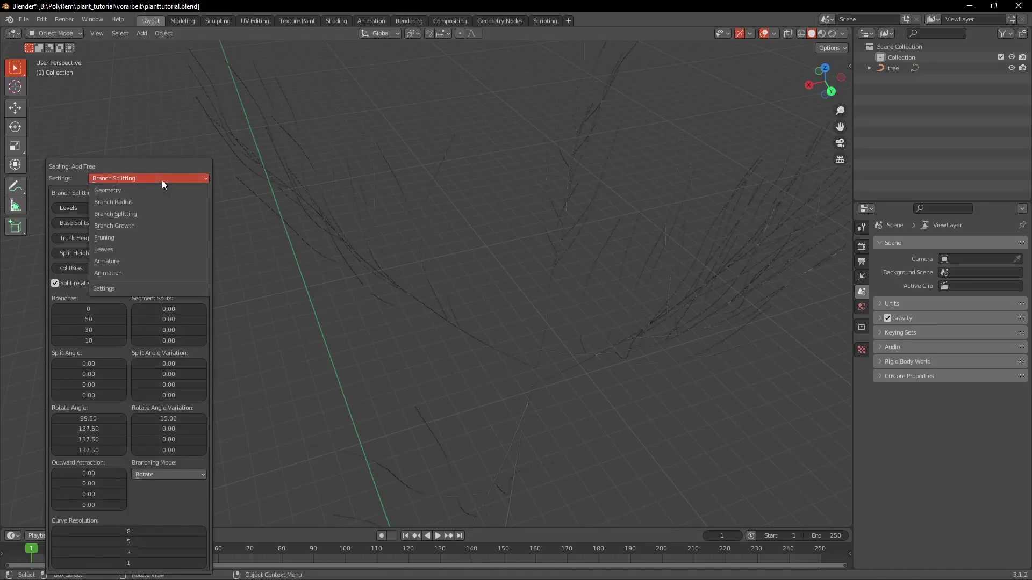
pyautogui.click(136, 248)
pyautogui.click(55, 208)
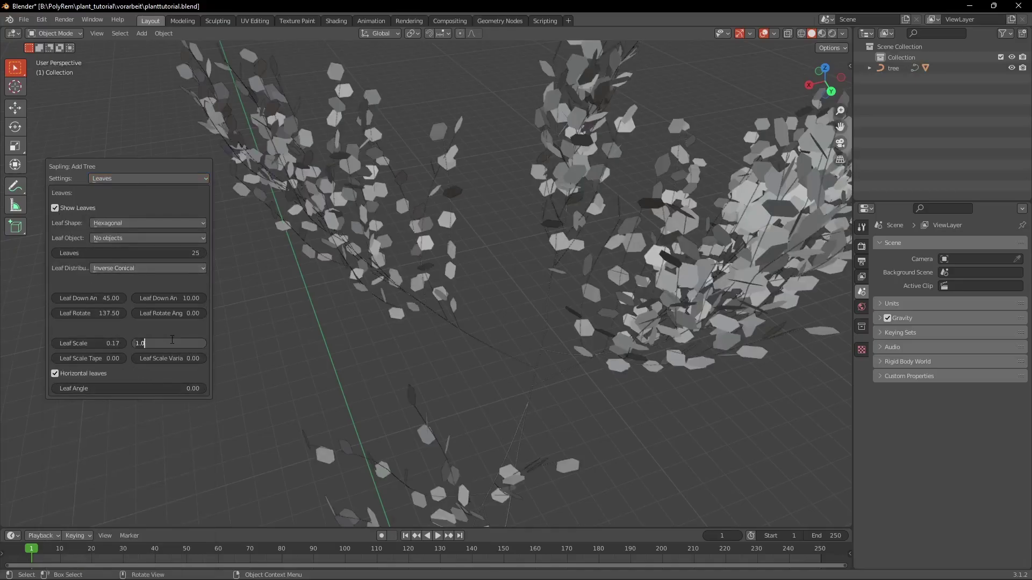
# - Set Leaf Scale X 0.5, Leaf Scale 0.15 and 50 leaves
pyautogui.write('0.5')
pyautogui.press('Return')
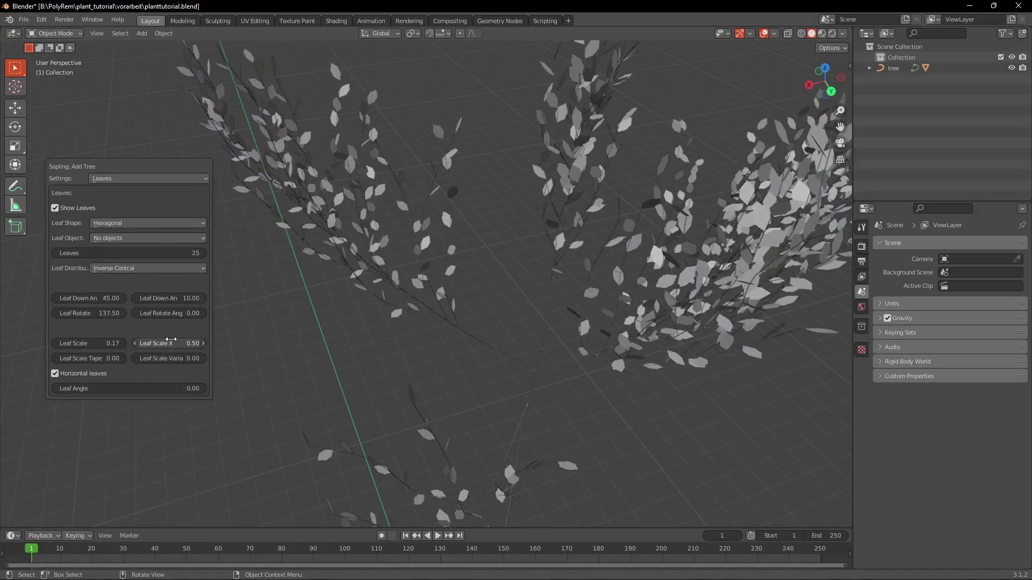
pyautogui.click(100, 343)
pyautogui.write('.15')
pyautogui.press('Return')
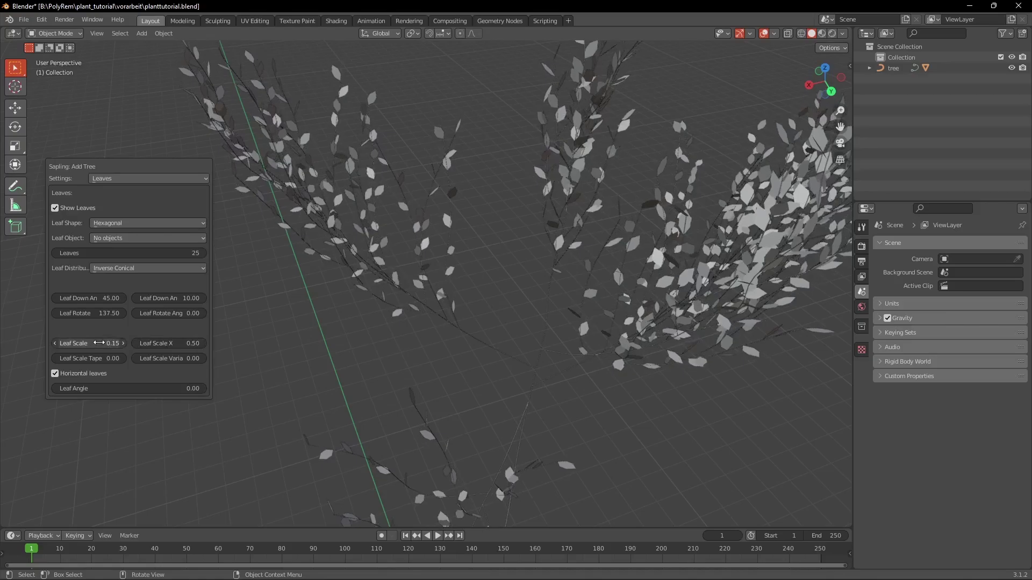
pyautogui.click(153, 255)
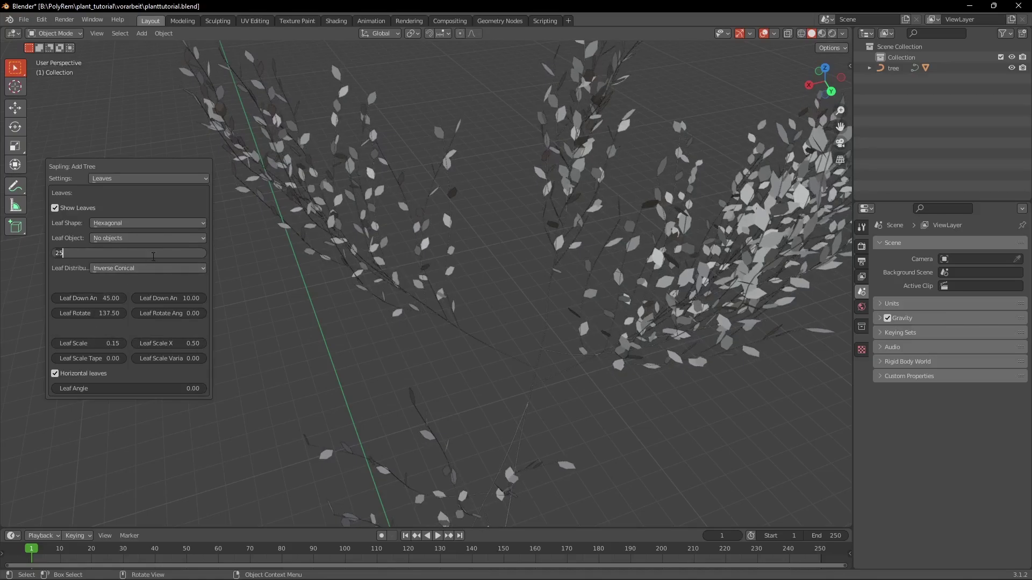
pyautogui.press('Return')
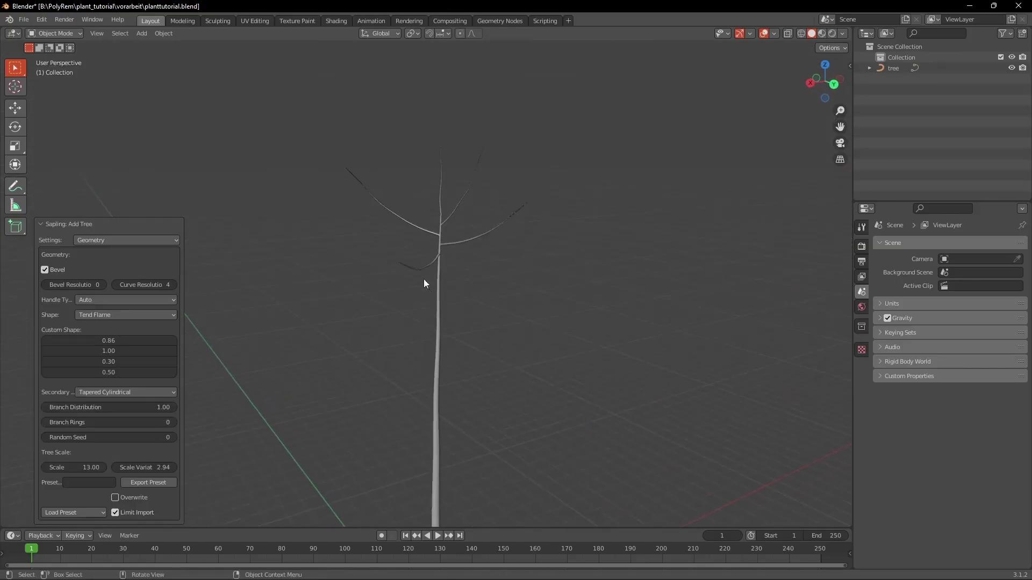
# - Select the tree and bring back its Sapling settings panel with F9
pyautogui.click(436, 276)
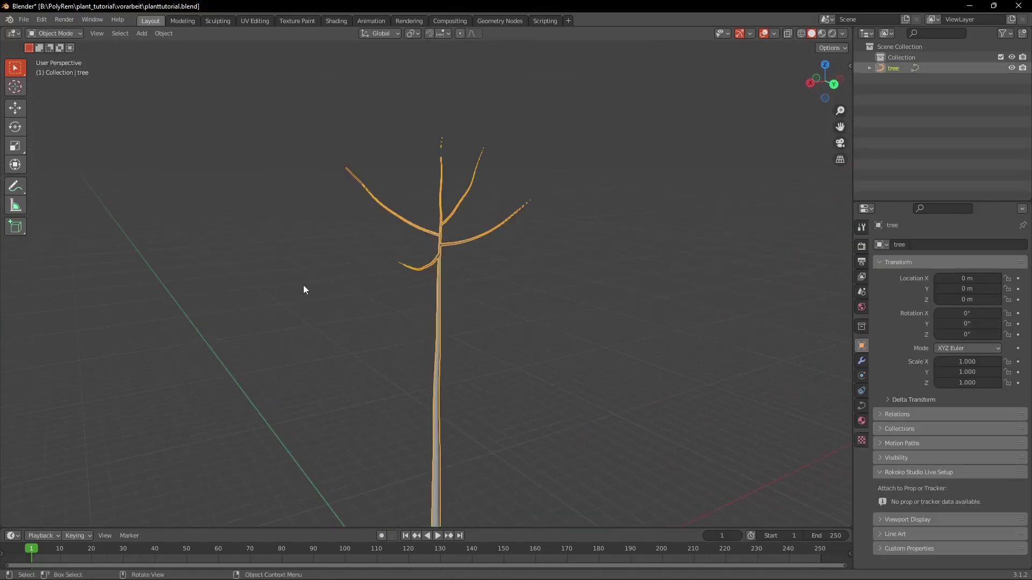
pyautogui.press('F9')
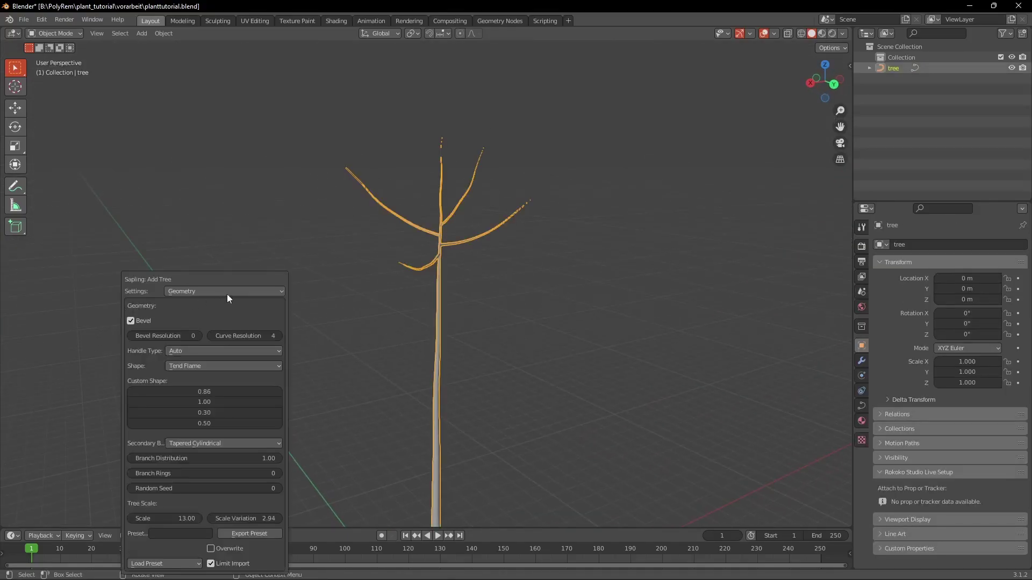
pyautogui.moveTo(227, 295); pyautogui.dragTo(107, 230)
pyautogui.click(107, 239)
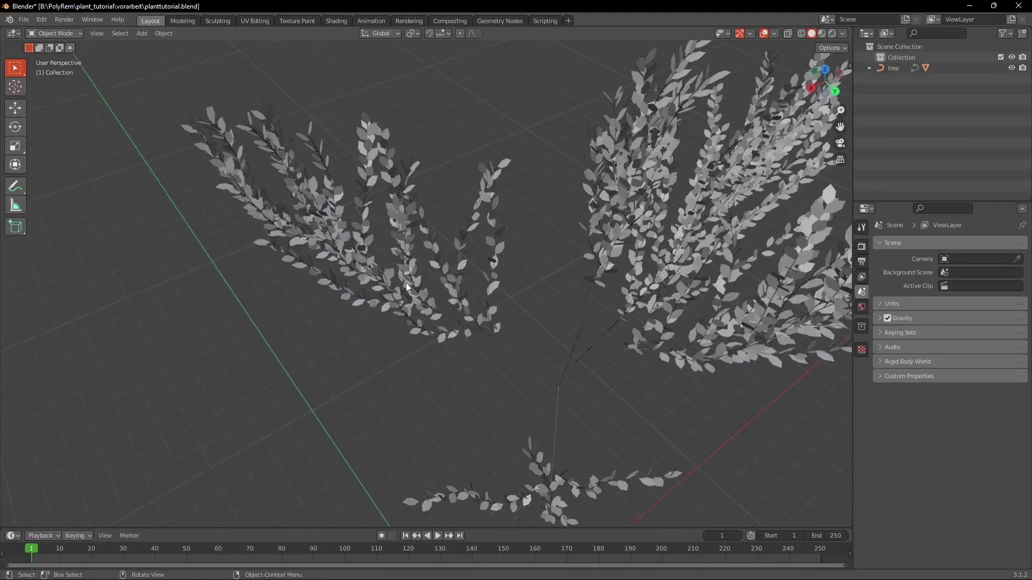
# - Convert the leafy tree curve into a mesh
pyautogui.click(472, 303)
pyautogui.moveTo(513, 345); pyautogui.dragTo(543, 303, button='middle')
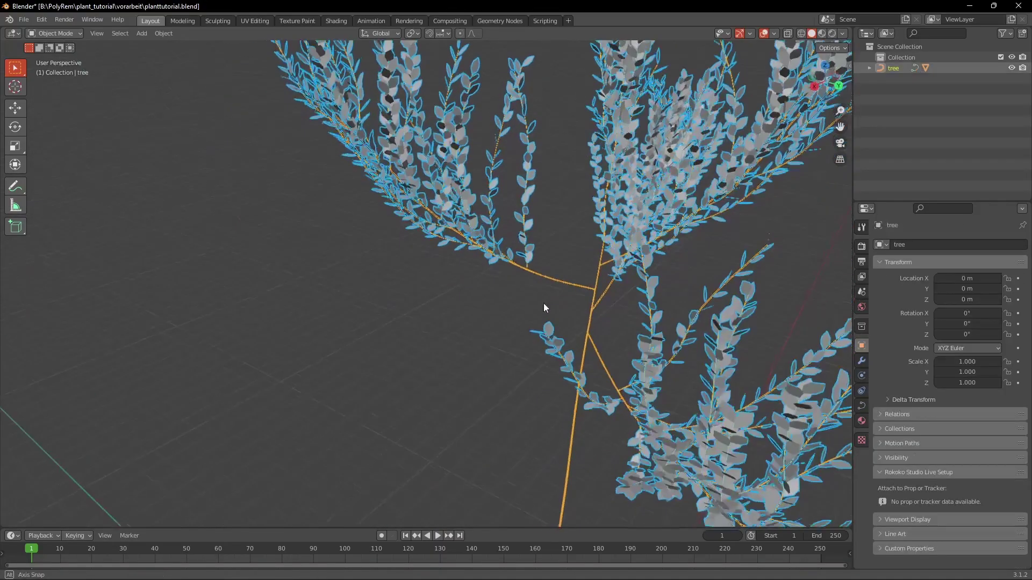
pyautogui.scroll(-3, 527, 292)
pyautogui.click(166, 34)
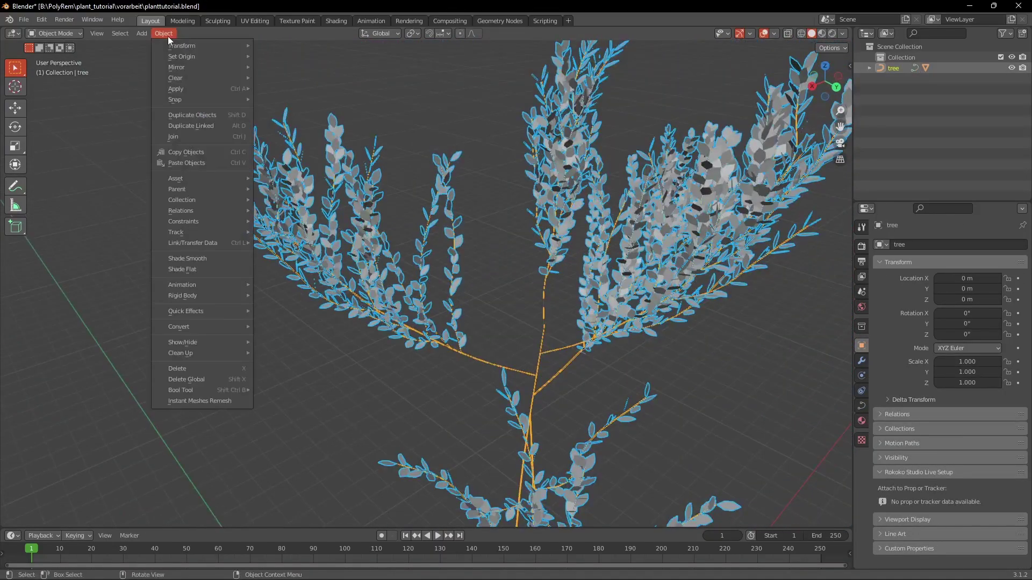
pyautogui.click(278, 338)
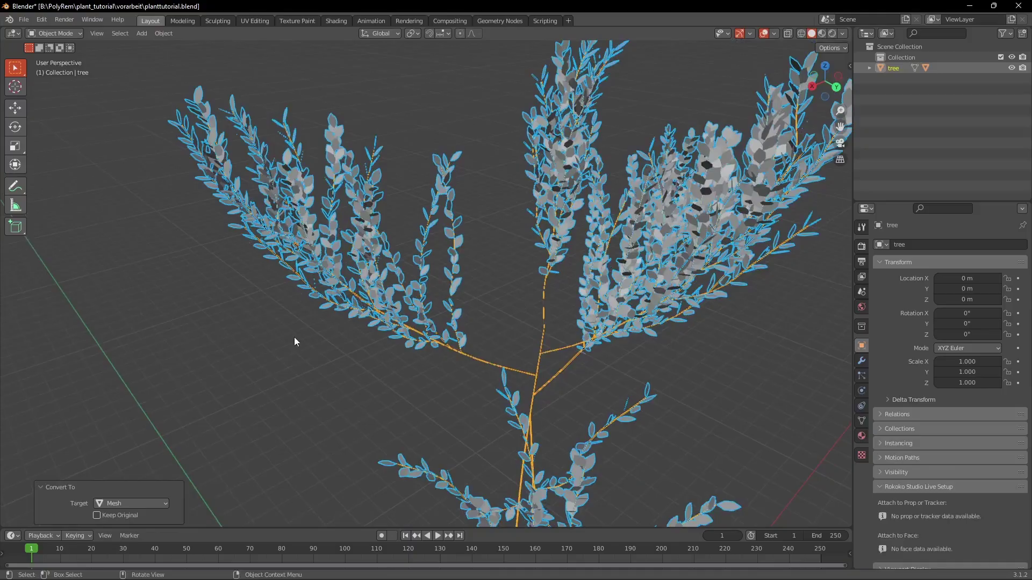
# - Switch to wireframe shading and enter Edit Mode on the tree mesh
pyautogui.click(800, 33)
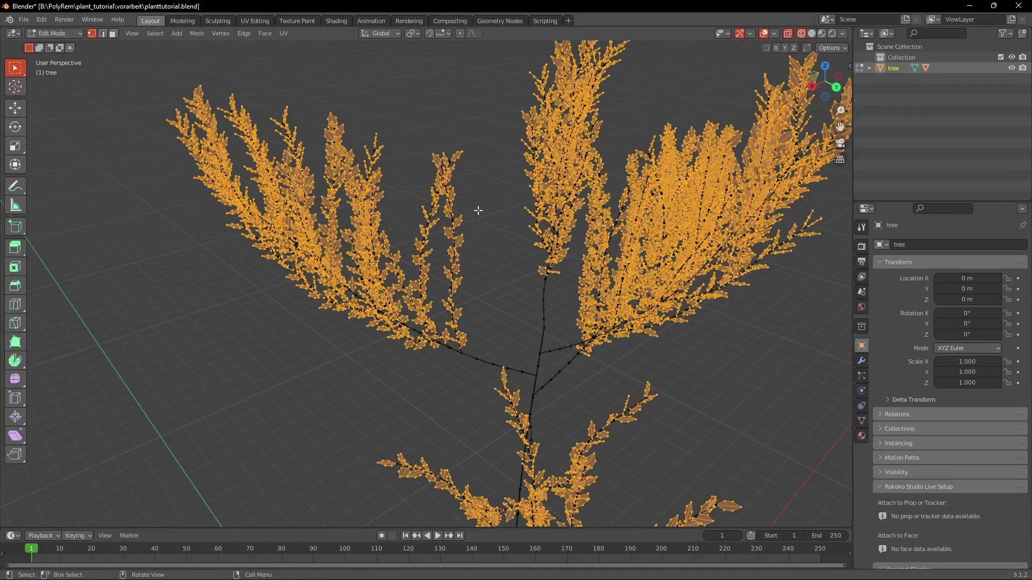
pyautogui.scroll(2, 477, 212)
pyautogui.press('Tab')
pyautogui.scroll(-3, 363, 332)
# - Circle-select the leaves of the left branch cluster
pyautogui.press('c')
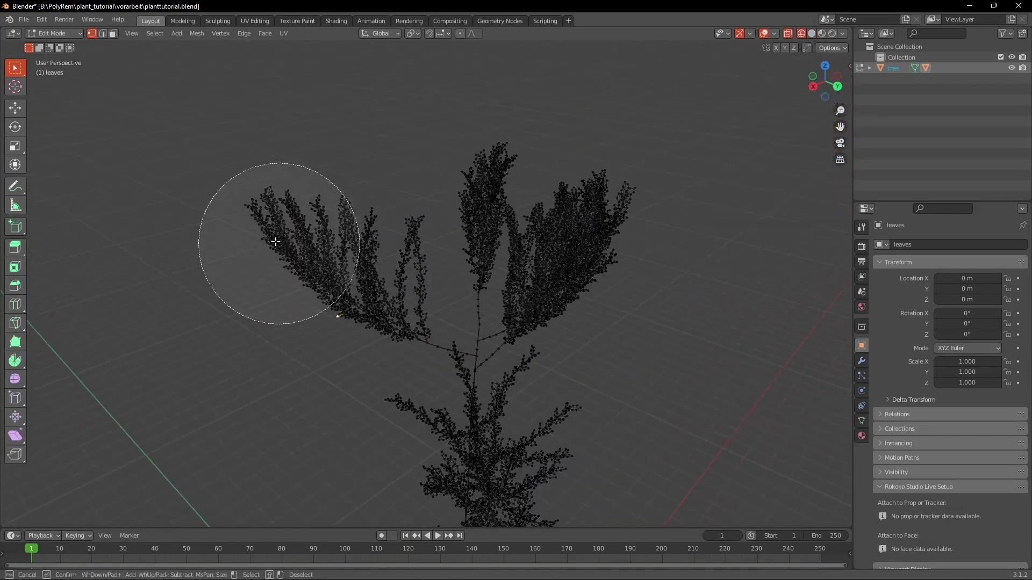
pyautogui.scroll(4, 262, 221)
pyautogui.moveTo(267, 203)
pyautogui.mouseDown()
pyautogui.moveTo(294, 256)
pyautogui.moveTo(352, 231)
pyautogui.moveTo(359, 269)
pyautogui.moveTo(266, 221)
pyautogui.moveTo(310, 204)
pyautogui.moveTo(368, 267)
pyautogui.moveTo(366, 280)
pyautogui.moveTo(394, 219)
pyautogui.moveTo(394, 322)
pyautogui.moveTo(344, 301)
pyautogui.moveTo(284, 238)
pyautogui.moveTo(334, 302)
pyautogui.moveTo(396, 333)
pyautogui.mouseUp()
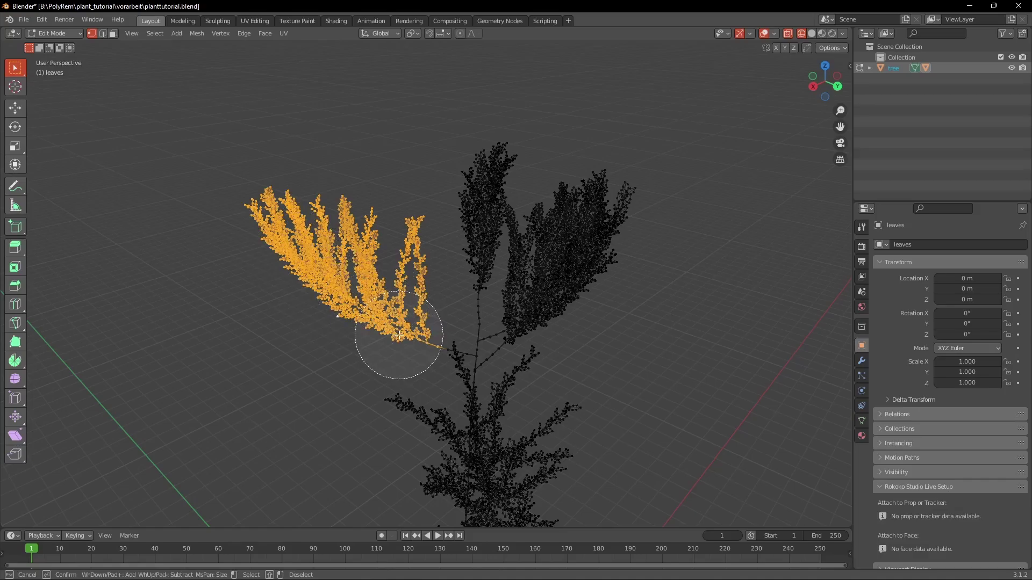
pyautogui.press('Escape')
pyautogui.moveTo(286, 229); pyautogui.dragTo(342, 287, button='middle')
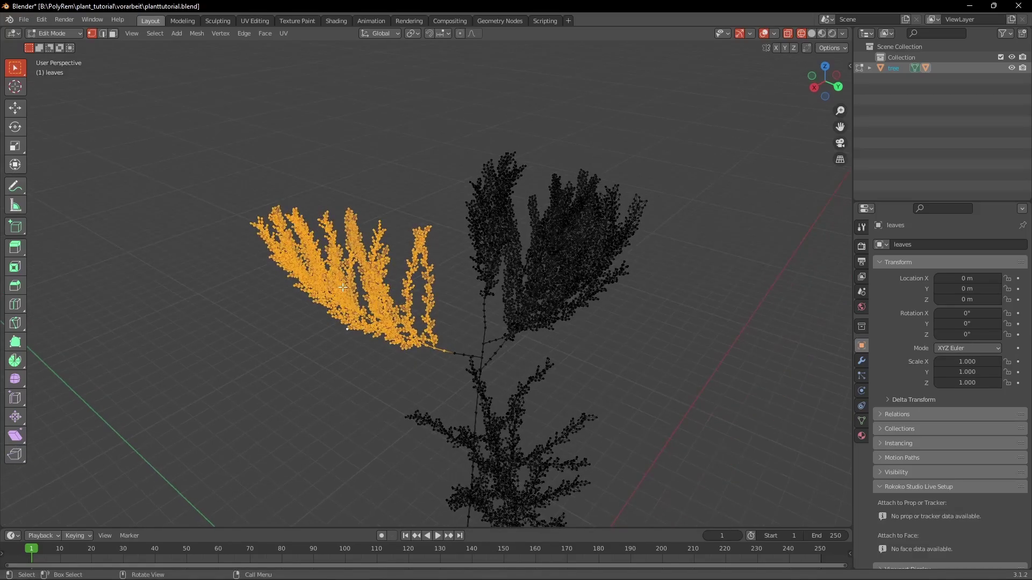
# - Separate the selected leaves into their own object and return to Object Mode
pyautogui.press('p')
pyautogui.click(417, 285)
pyautogui.press('Tab')
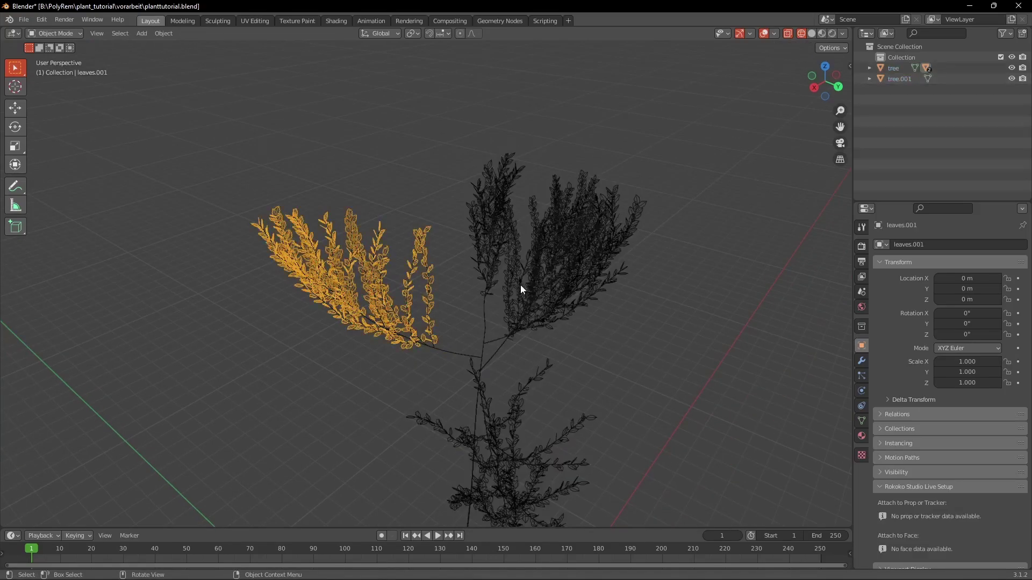
# - Delete the leftover dense foliage and original branches objects
pyautogui.click(524, 285)
pyautogui.press('x')
pyautogui.click(527, 286)
pyautogui.click(541, 292)
pyautogui.press('x')
pyautogui.click(539, 291)
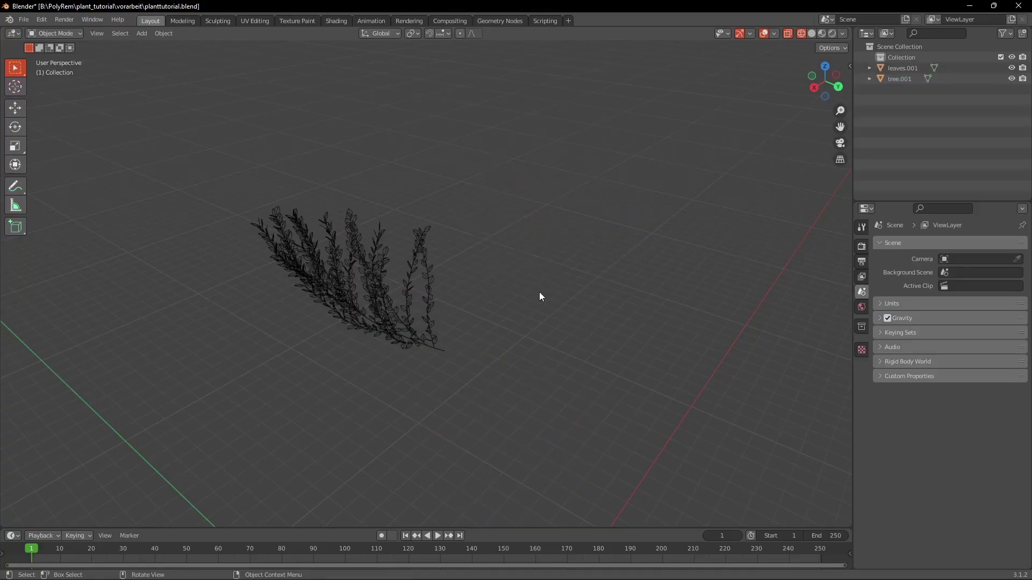
pyautogui.click(404, 323)
# - Join the separated leaves into tree.001
pyautogui.click(428, 343)
pyautogui.keyDown('shift'); pyautogui.click(435, 327); pyautogui.keyUp('shift')
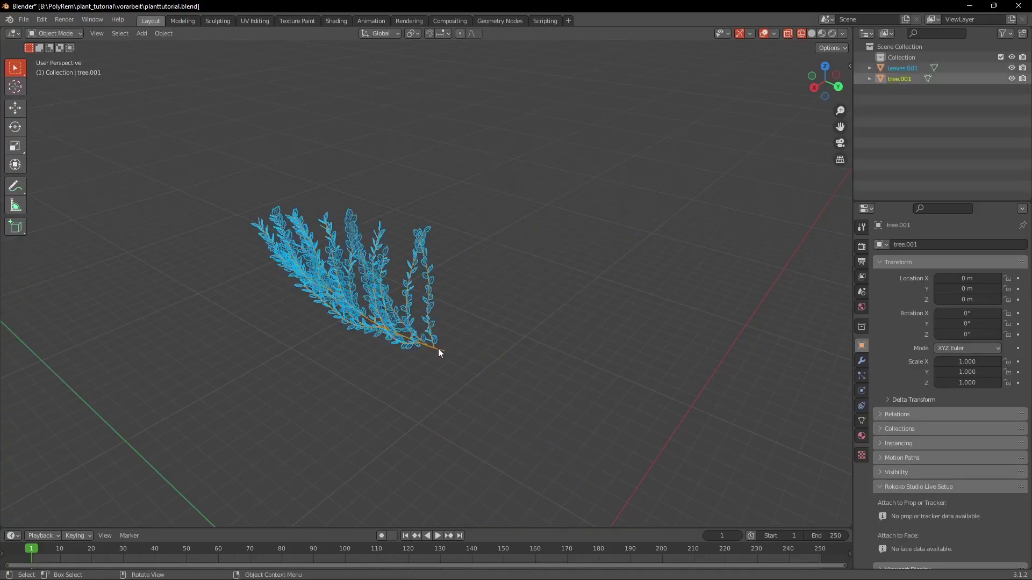
pyautogui.hotkey('ctrl', 'j')
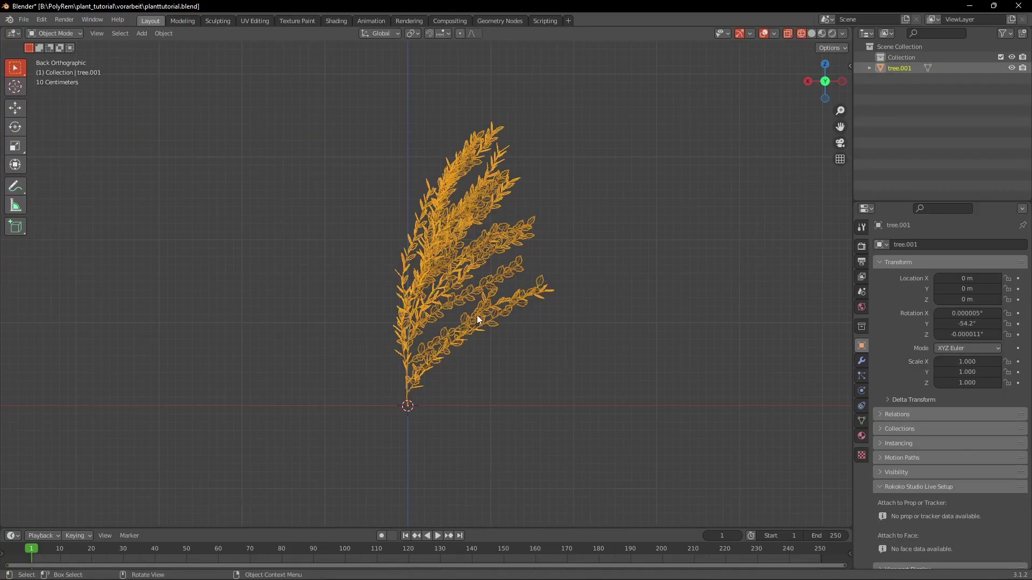
# - Duplicate the sprig in place and rotate the copy 180° around Z
pyautogui.hotkey('shift', 'd')
pyautogui.rightClick(482, 291)
pyautogui.write('rz')
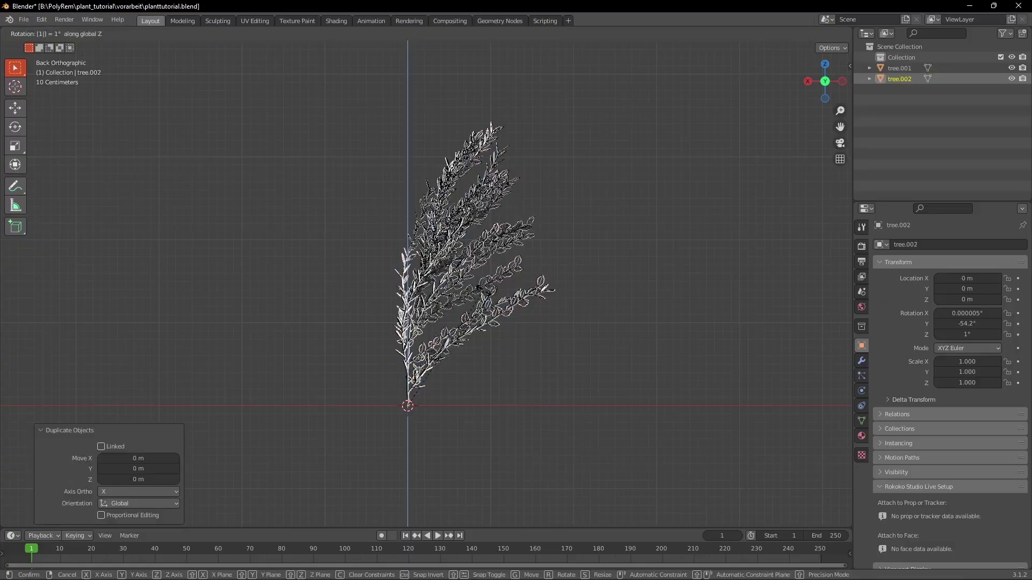
pyautogui.write('180')
pyautogui.press('Return')
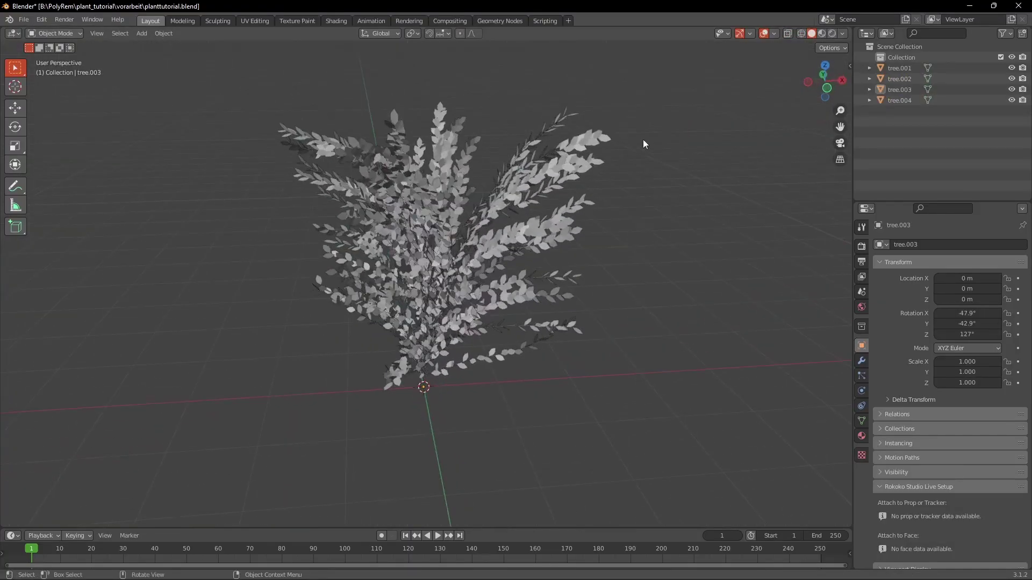
# - Select all sprig copies and reset the bush's origin
pyautogui.press('a')
pyautogui.rightClick(436, 279)
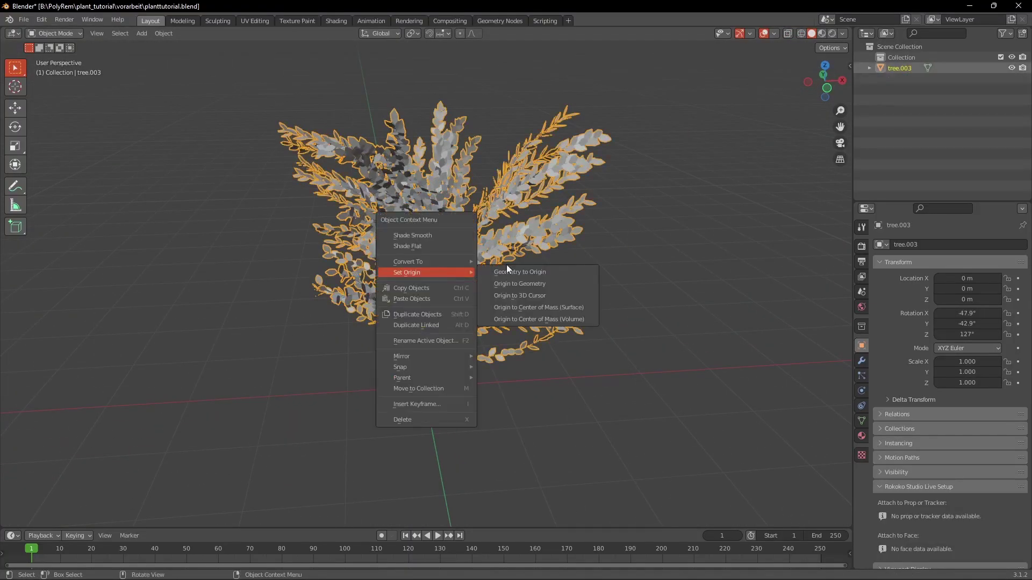
pyautogui.click(500, 267)
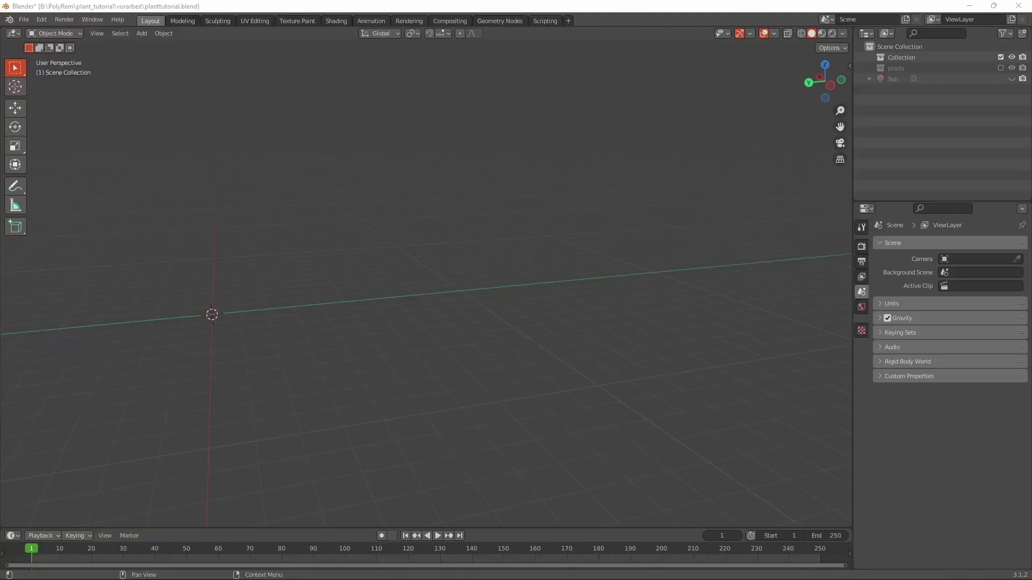
# - Add a new Sapling Tree Gen tree
pyautogui.hotkey('shift', 'a')
pyautogui.moveTo(453, 371)
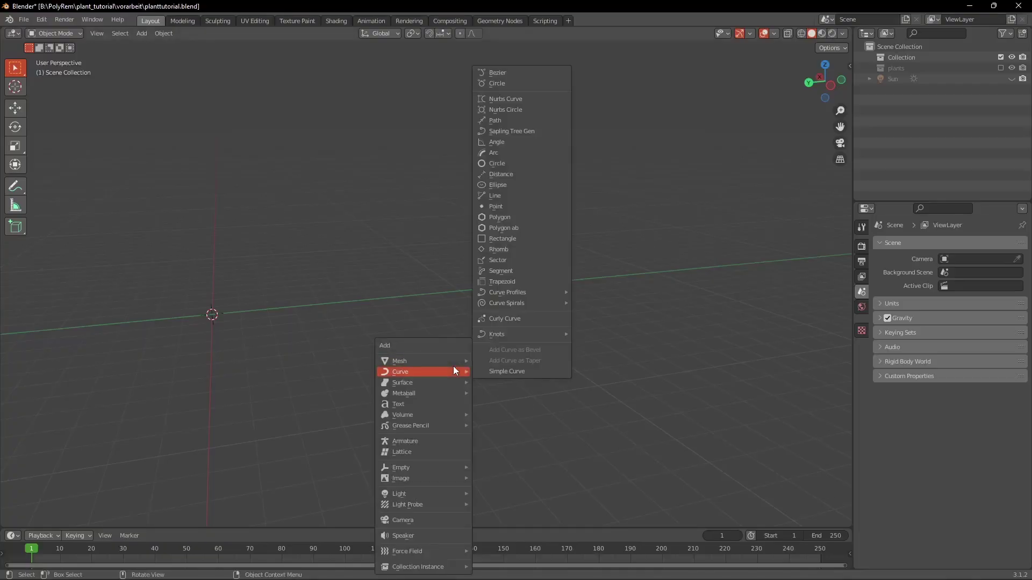
pyautogui.click(524, 132)
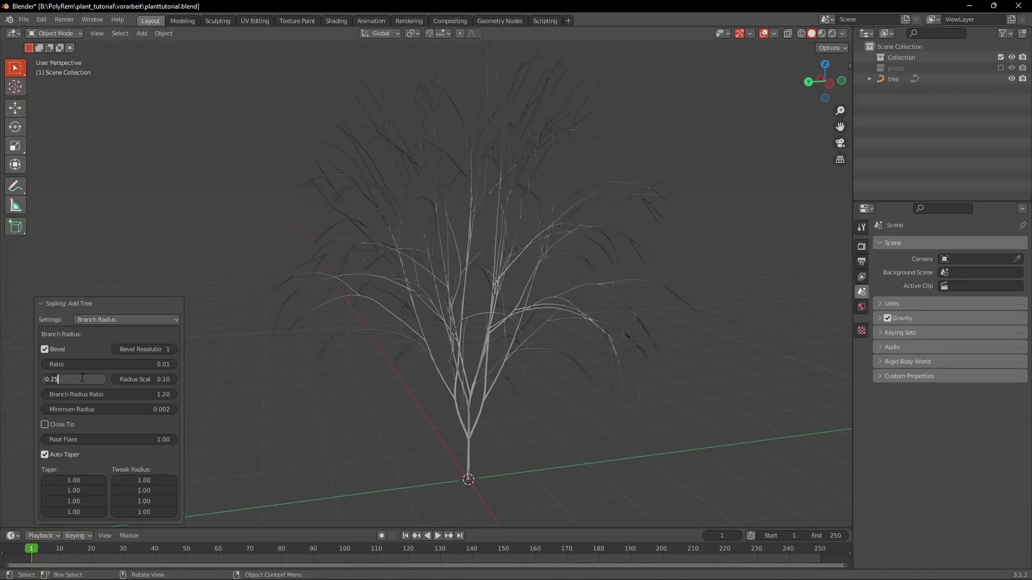
# - Lower the branch Levels by one and turn on leaves
pyautogui.click(130, 318)
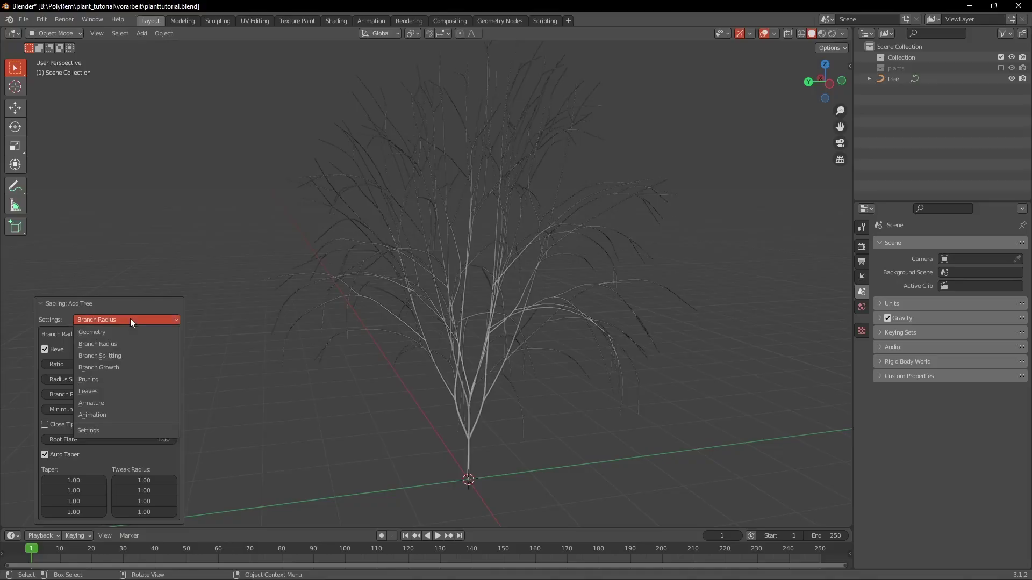
pyautogui.click(115, 356)
pyautogui.click(44, 156)
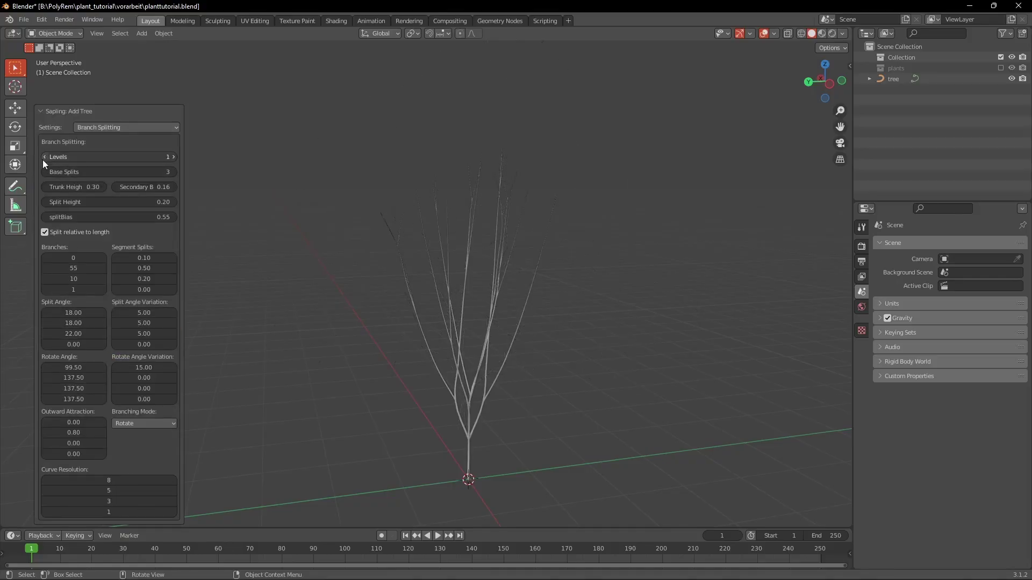
pyautogui.click(115, 128)
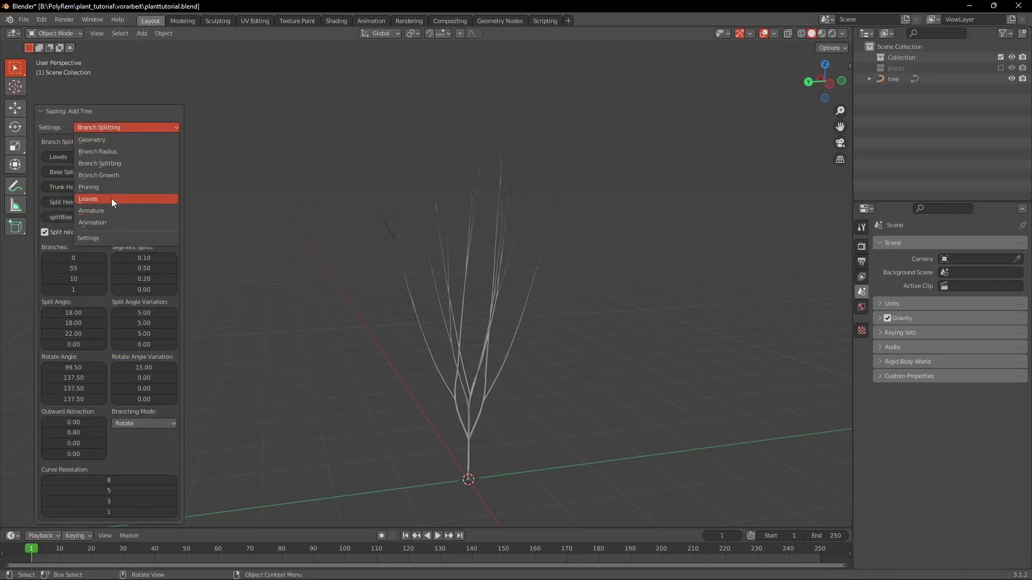
pyautogui.click(111, 199)
pyautogui.click(53, 331)
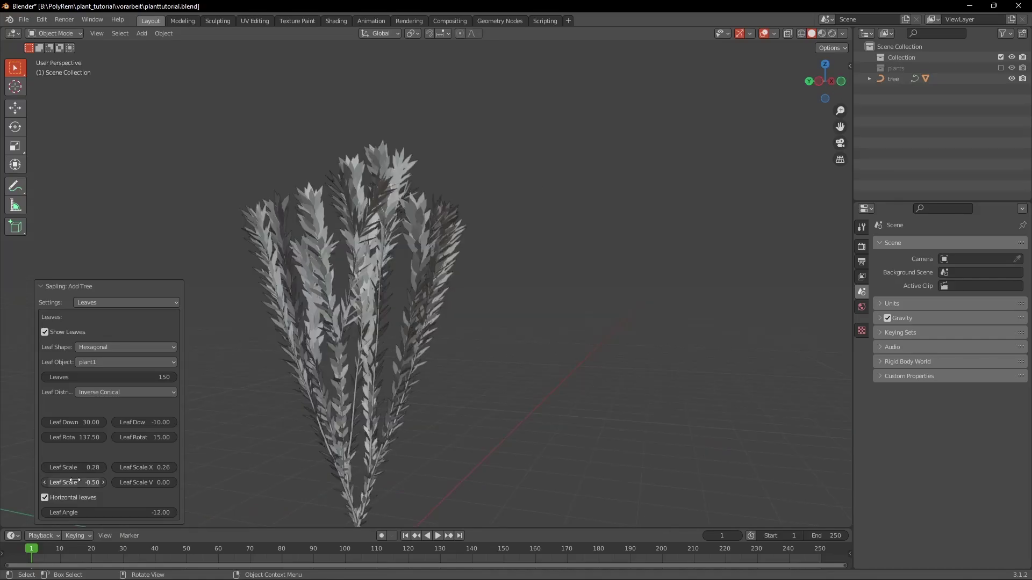
# - Convert the plant to a mesh, join leaves and branches, and proportionally move its vertices
pyautogui.moveTo(344, 306); pyautogui.dragTo(362, 323, button='middle')
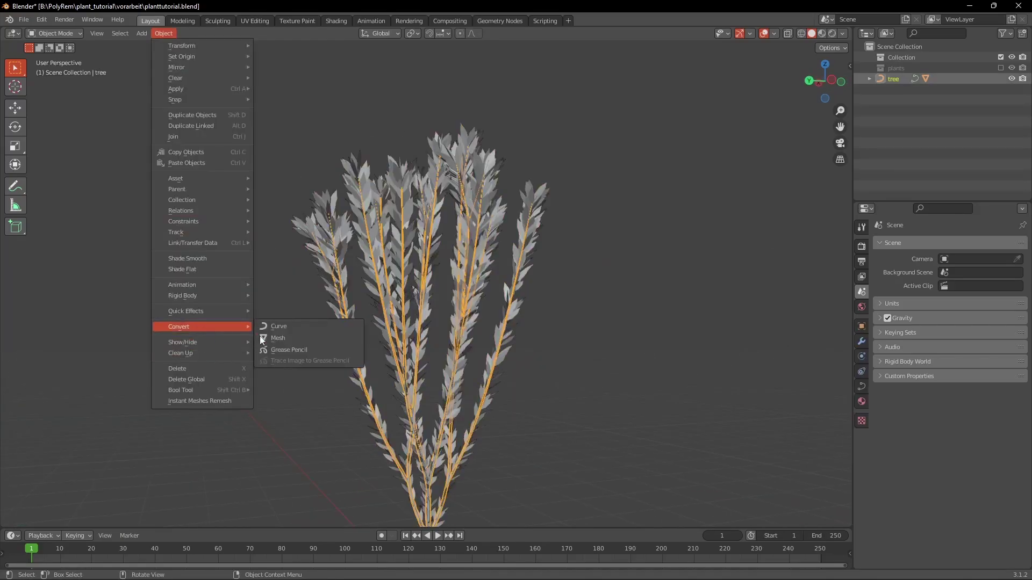
pyautogui.click(259, 336)
pyautogui.click(480, 262)
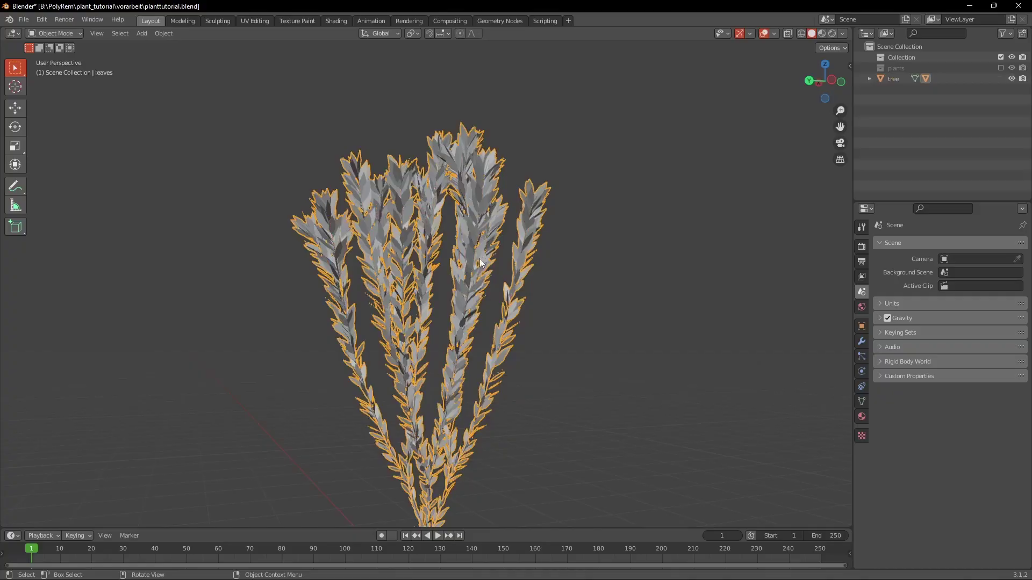
pyautogui.keyDown('shift'); pyautogui.click(480, 262); pyautogui.keyUp('shift')
pyautogui.hotkey('ctrl', 'j')
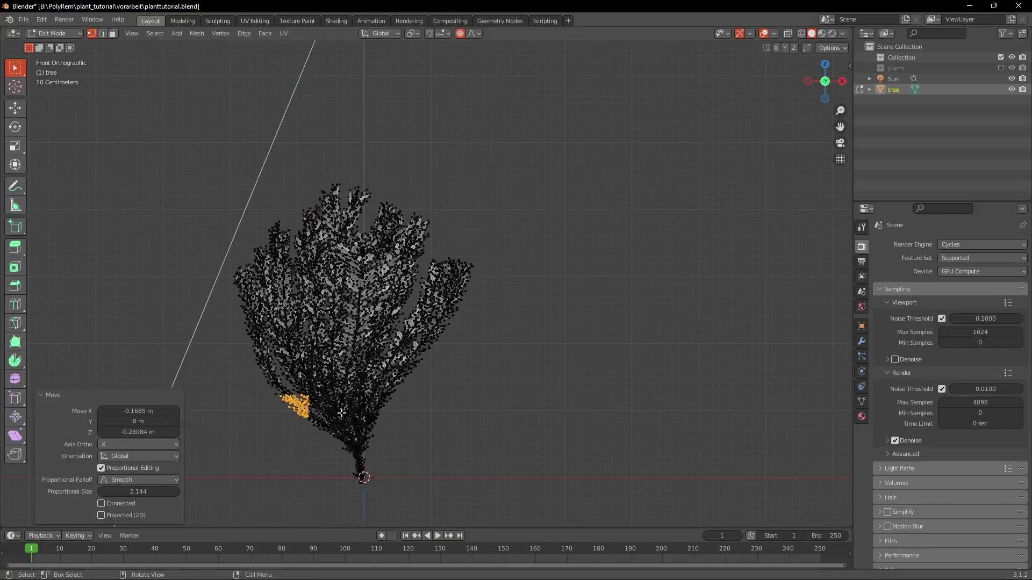
pyautogui.press('g')
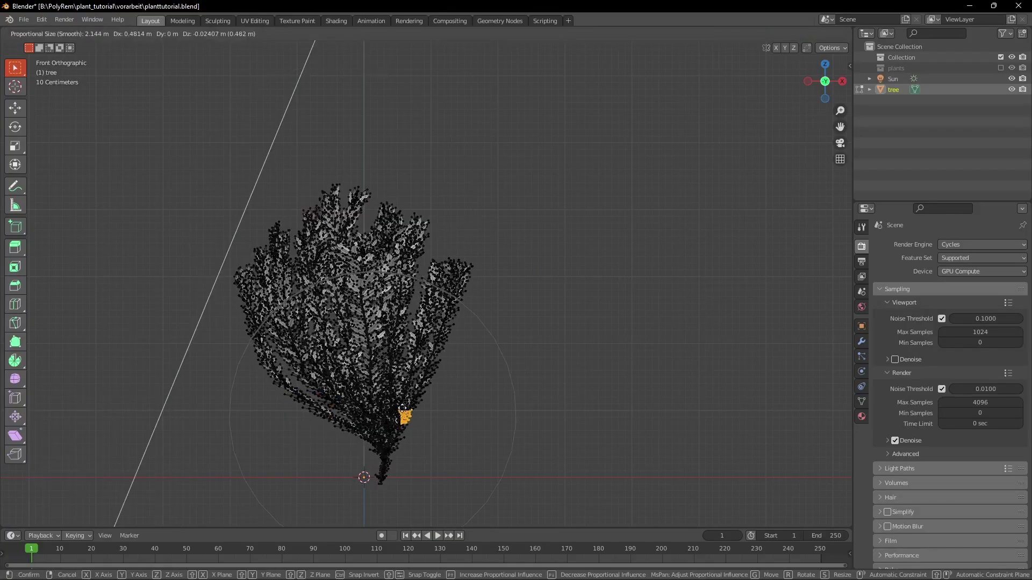
pyautogui.click(382, 407)
# - Move the vertices near the trunk base, then add another Sapling tree
pyautogui.press('g')
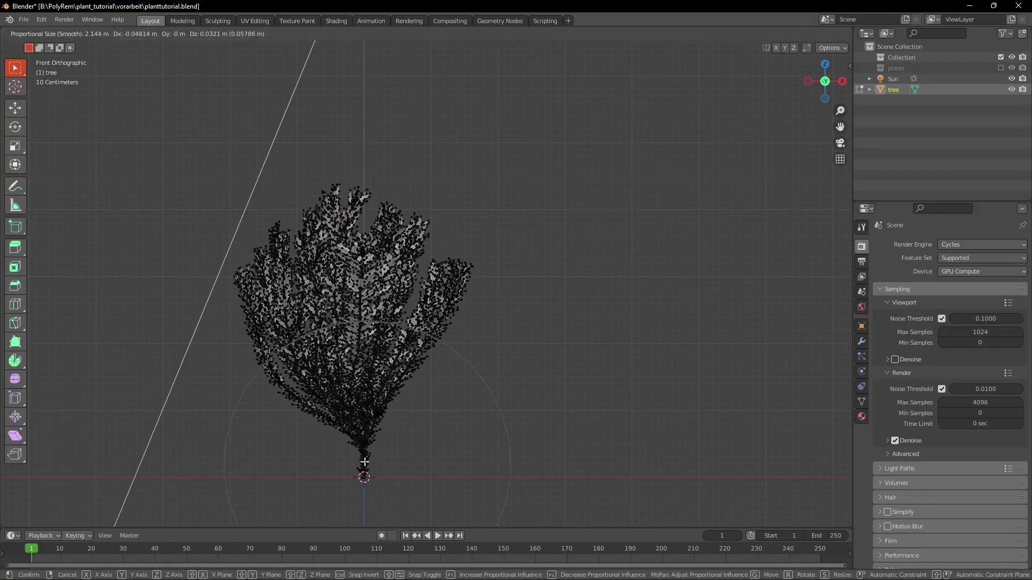
pyautogui.click(364, 461)
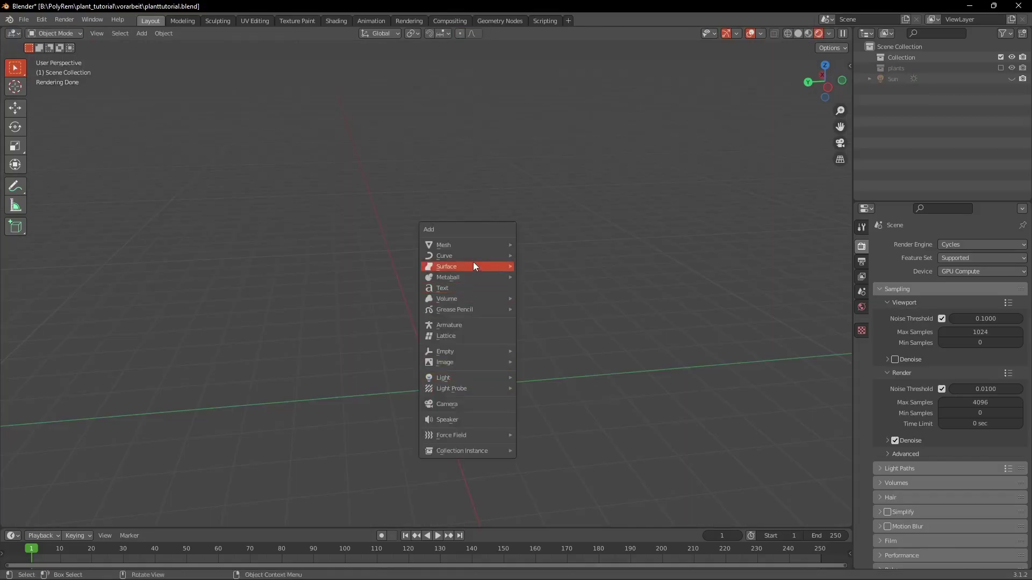
pyautogui.moveTo(474, 256)
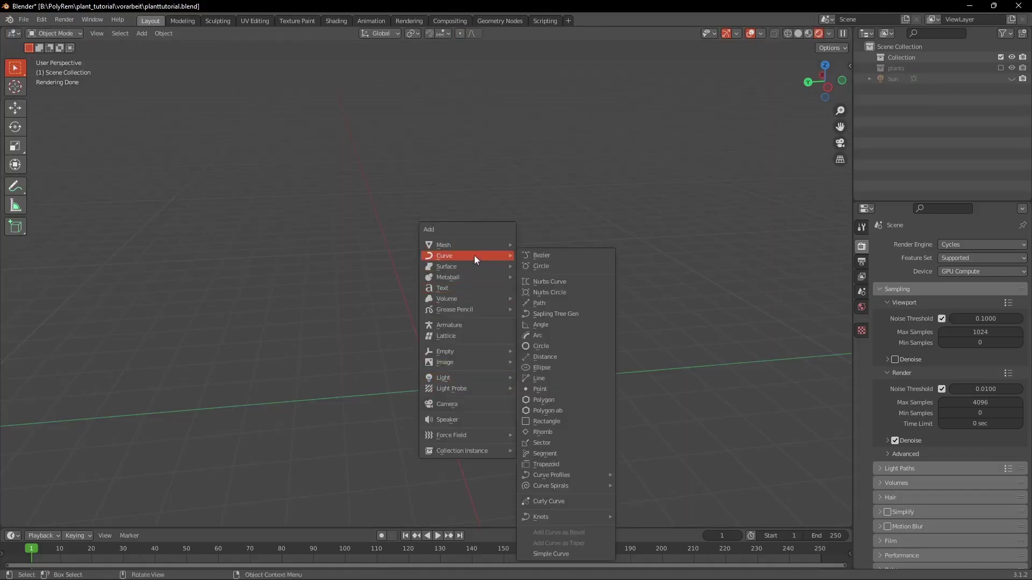
pyautogui.click(556, 318)
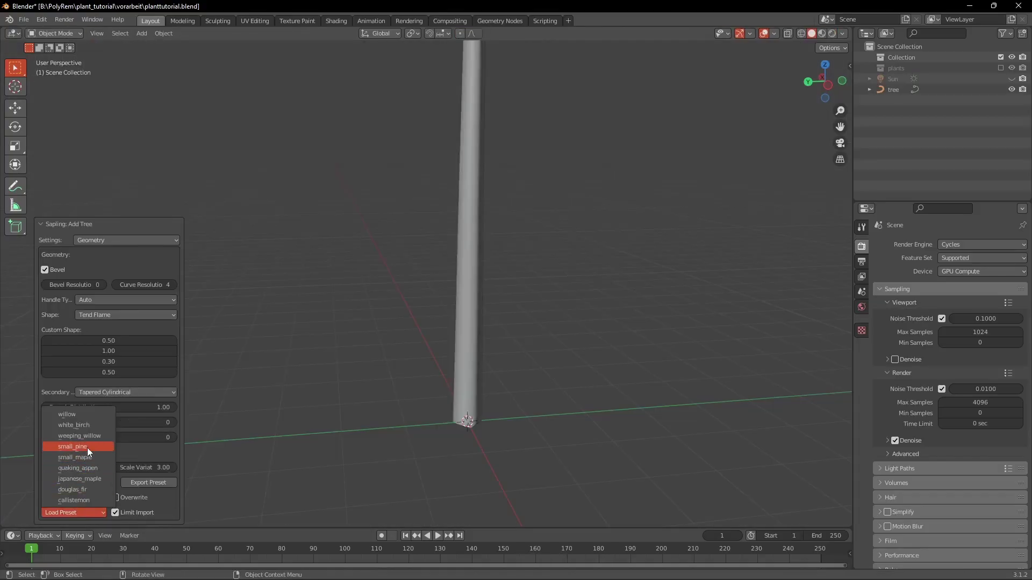
# - Load small_pine, set Levels to 1, thin the Radius Scale and adjust geometry
pyautogui.click(87, 448)
pyautogui.keyDown('ctrl'); pyautogui.scroll(-2, 127, 240); pyautogui.keyUp('ctrl')
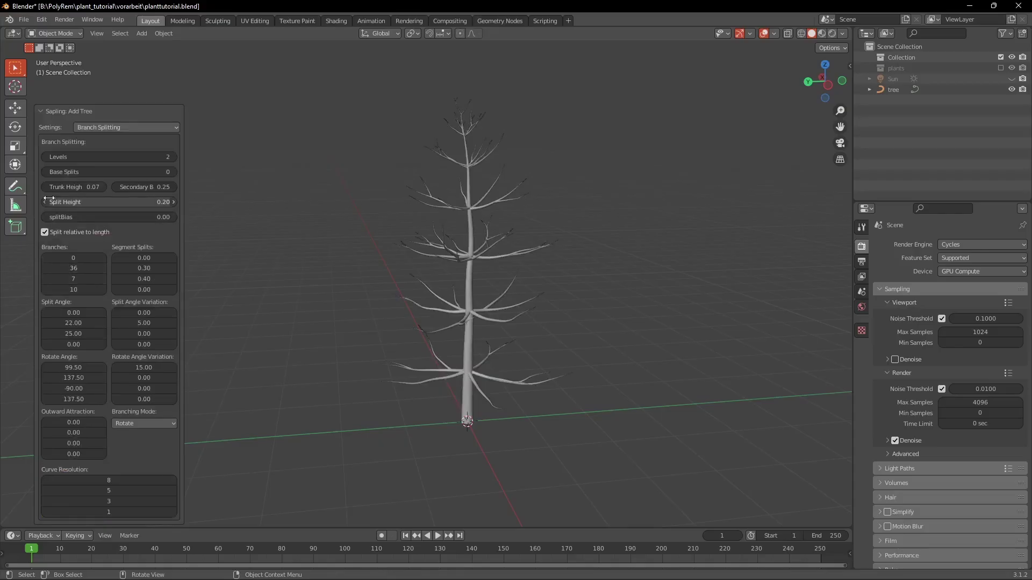
pyautogui.click(45, 158)
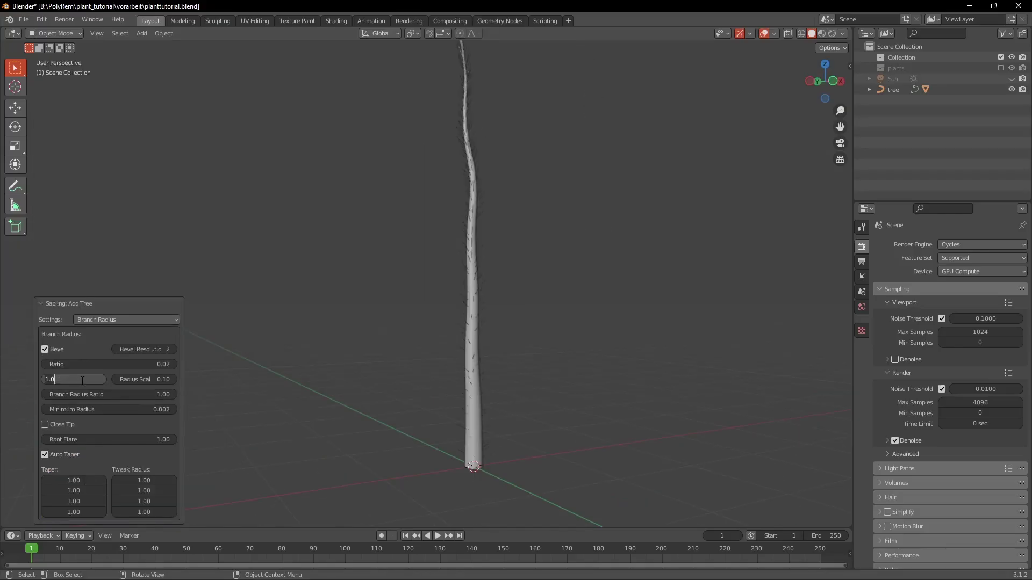
pyautogui.moveTo(70, 379); pyautogui.dragTo(82, 379)
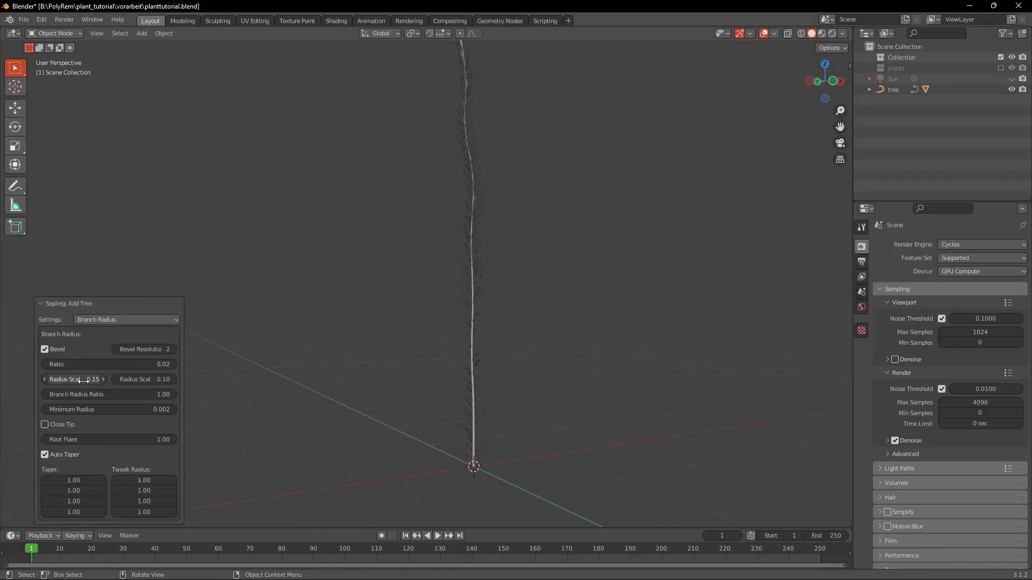
pyautogui.press('Return')
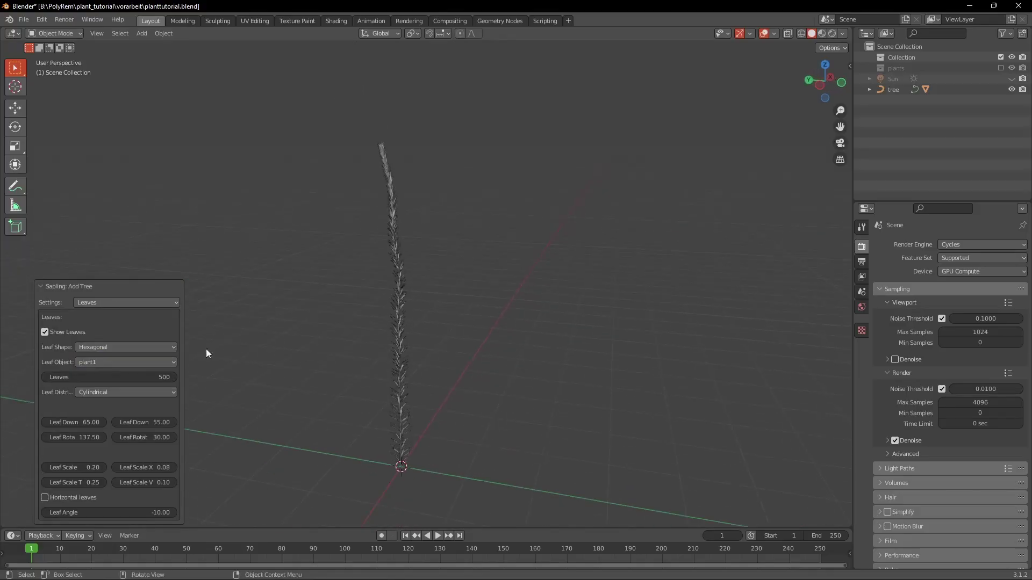
pyautogui.click(118, 304)
pyautogui.click(119, 314)
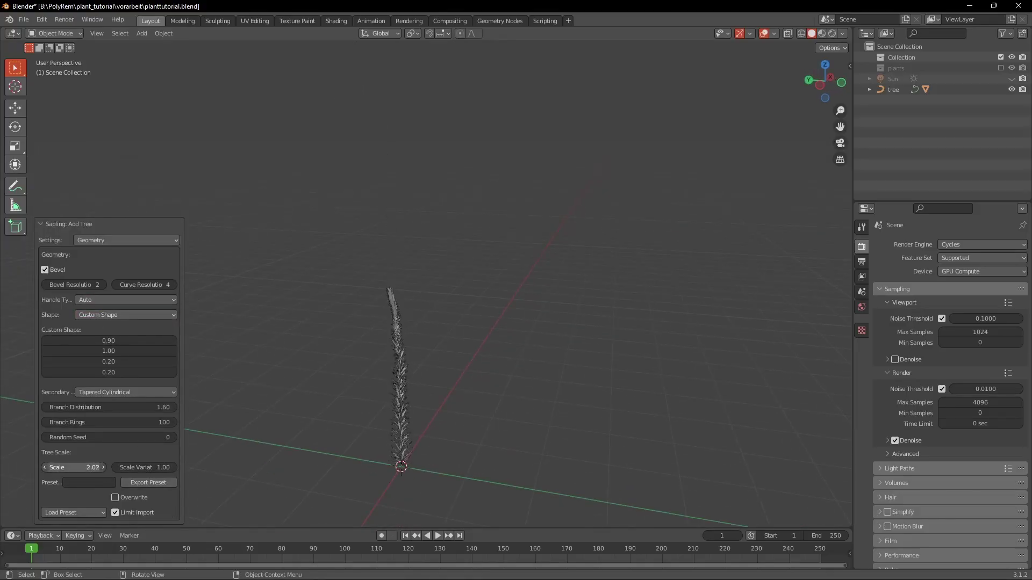
# - Convert the pine-like sprig curve into a mesh
pyautogui.click(163, 32)
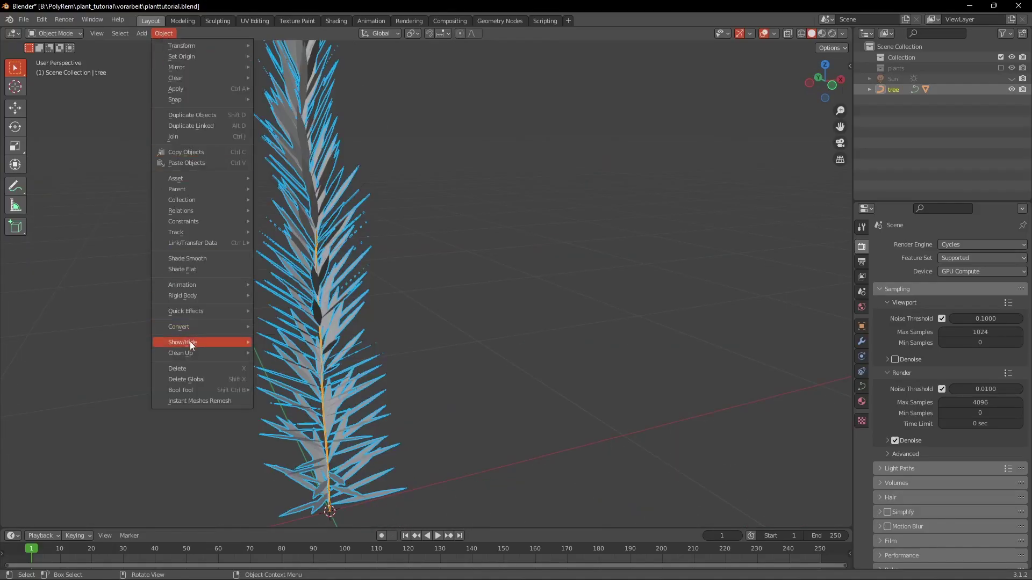
pyautogui.moveTo(196, 328)
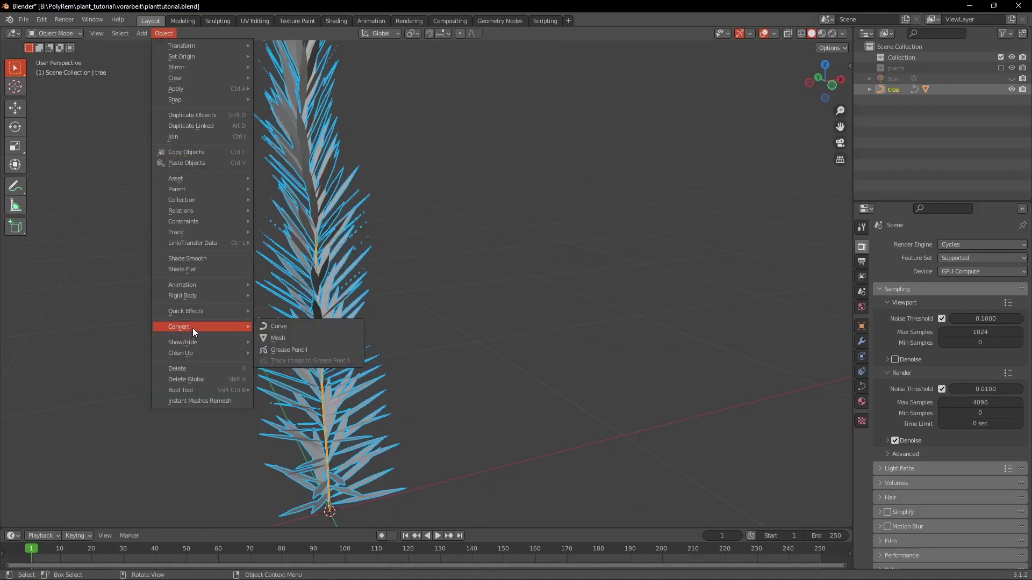
pyautogui.click(277, 329)
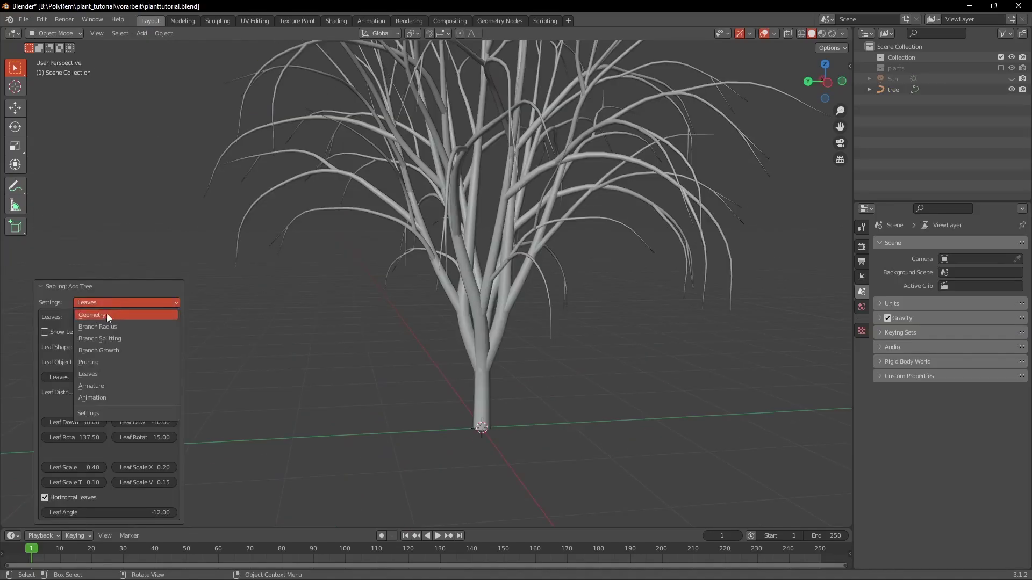
# - Load the japanese_maple preset for the new tree
pyautogui.click(106, 317)
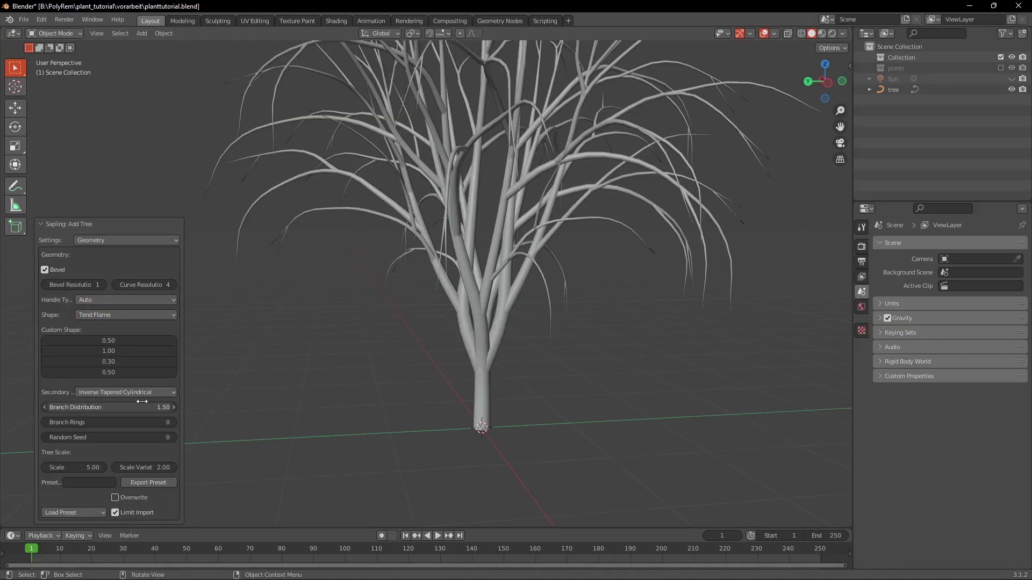
pyautogui.click(76, 513)
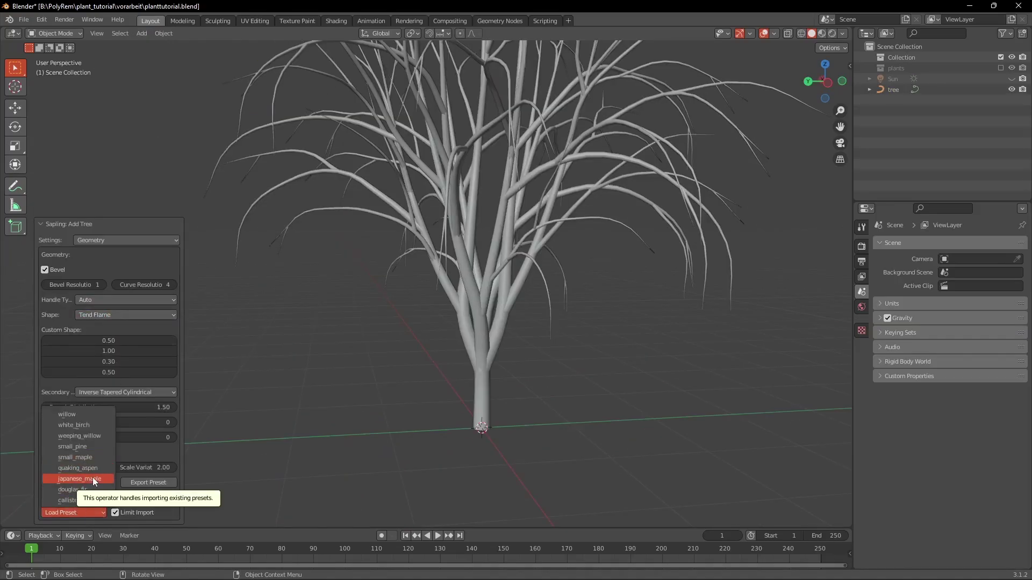
pyautogui.click(95, 480)
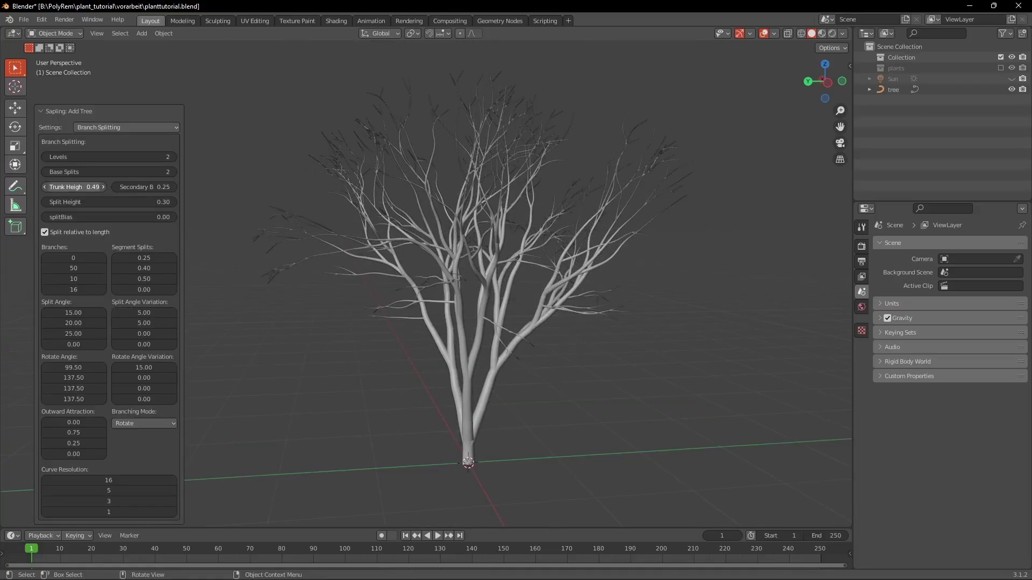
# - Adjust trunk height, set leaf scale 0.2 and thin the branch Radius Scale
pyautogui.moveTo(73, 187); pyautogui.dragTo(94, 187)
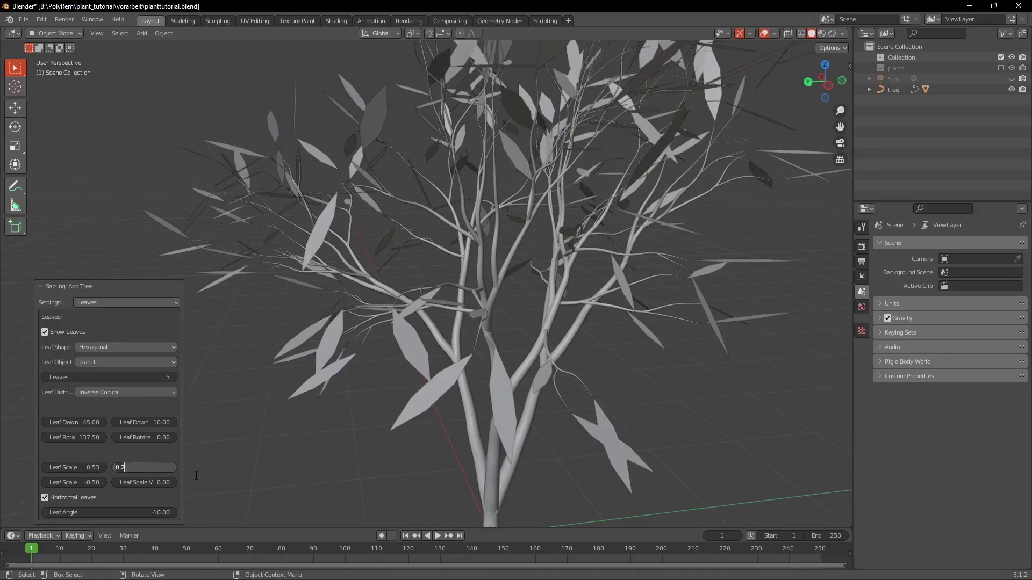
pyautogui.write('0.2')
pyautogui.press('Return')
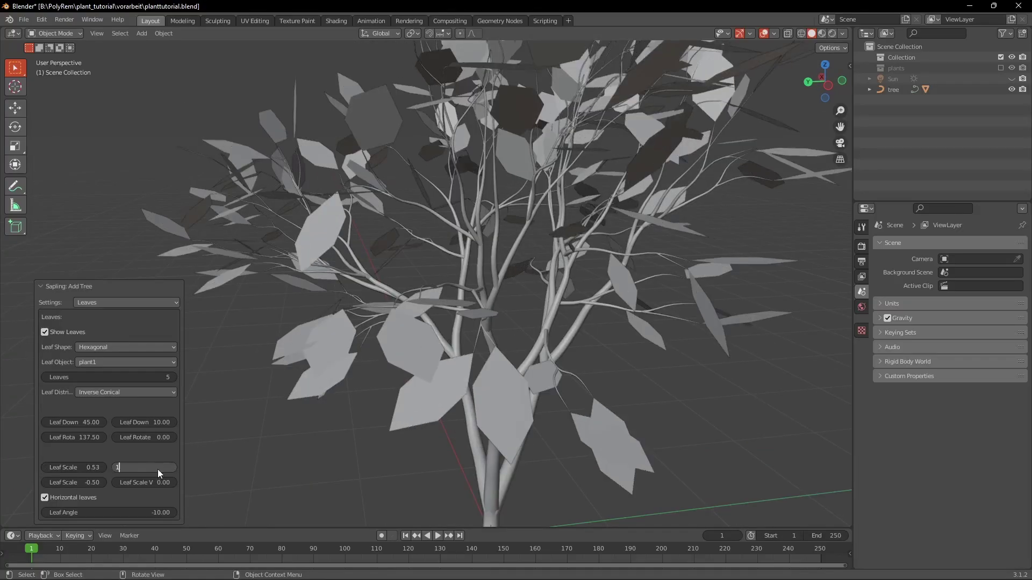
pyautogui.moveTo(157, 469); pyautogui.dragTo(491, 414)
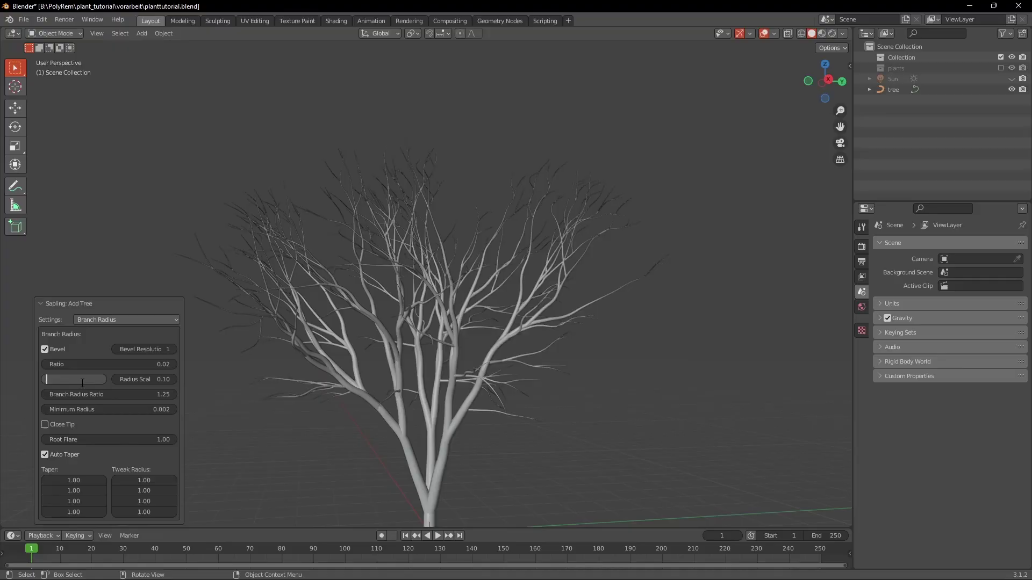
pyautogui.write('0.15')
pyautogui.press('Return')
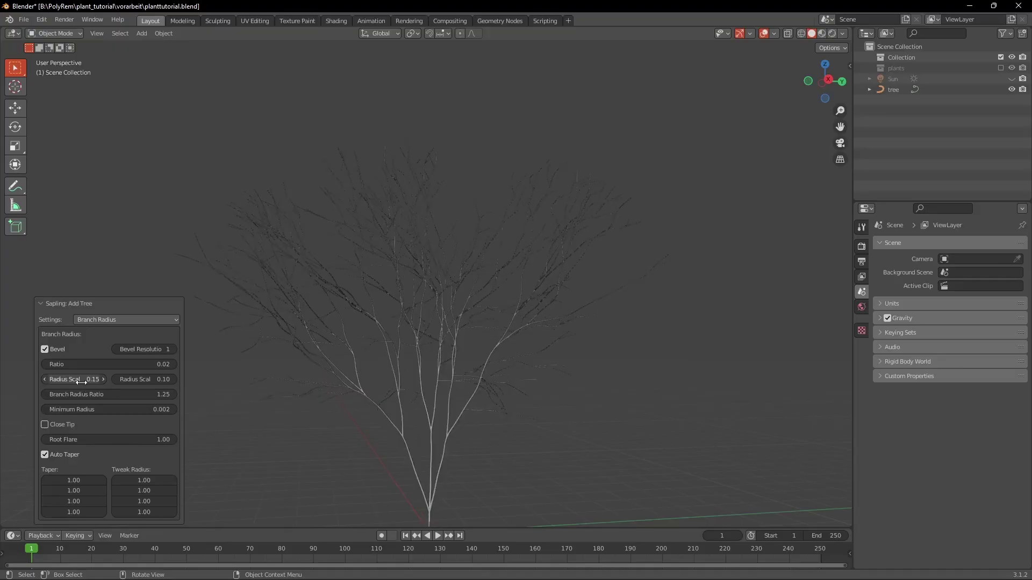
pyautogui.press('Return')
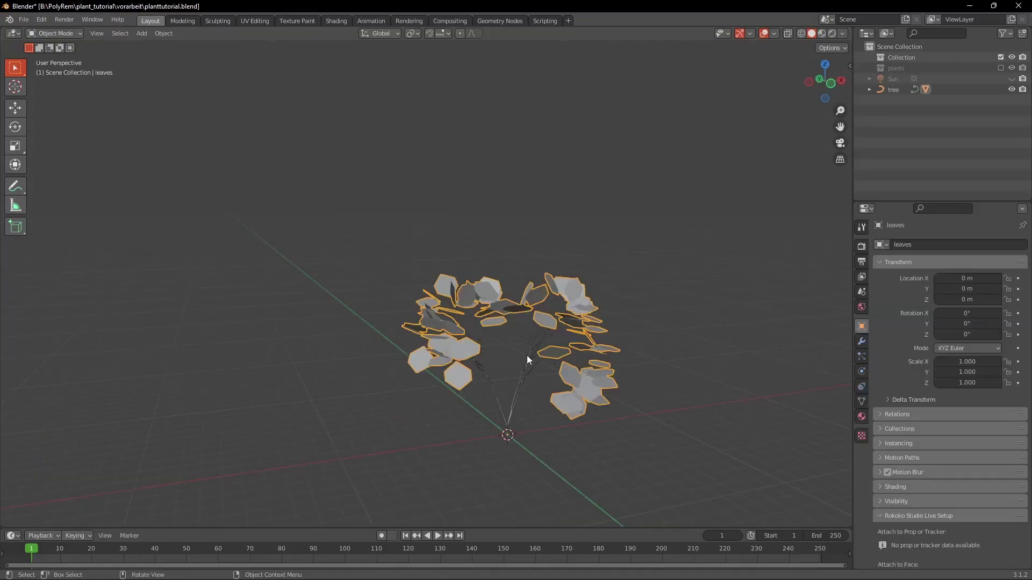
# - Convert the leafy tree into a mesh
pyautogui.click(526, 355)
pyautogui.click(163, 34)
pyautogui.click(278, 338)
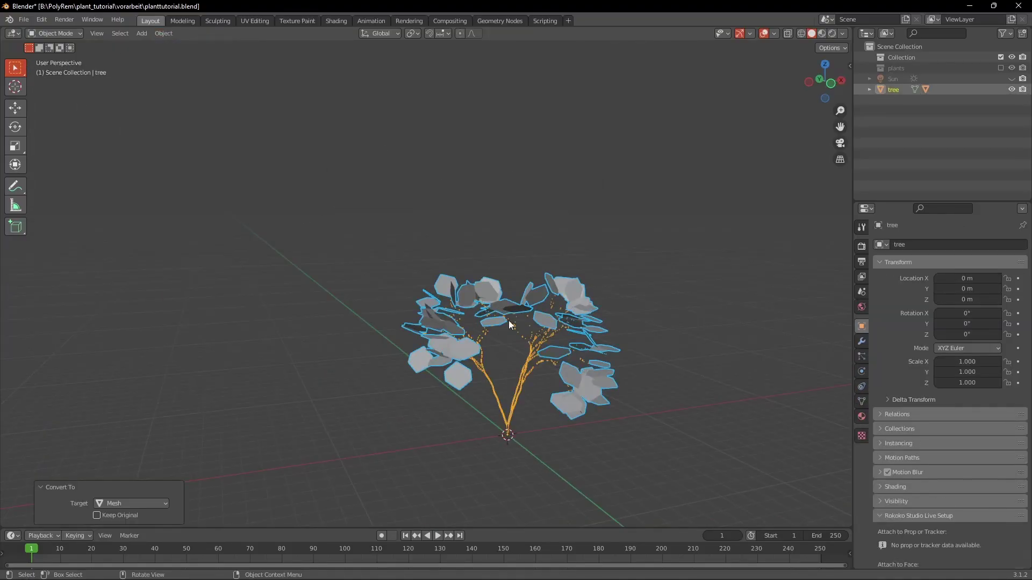
# - Flatten the bush to half height with Scale Z 0.5
pyautogui.write('sz0.5')
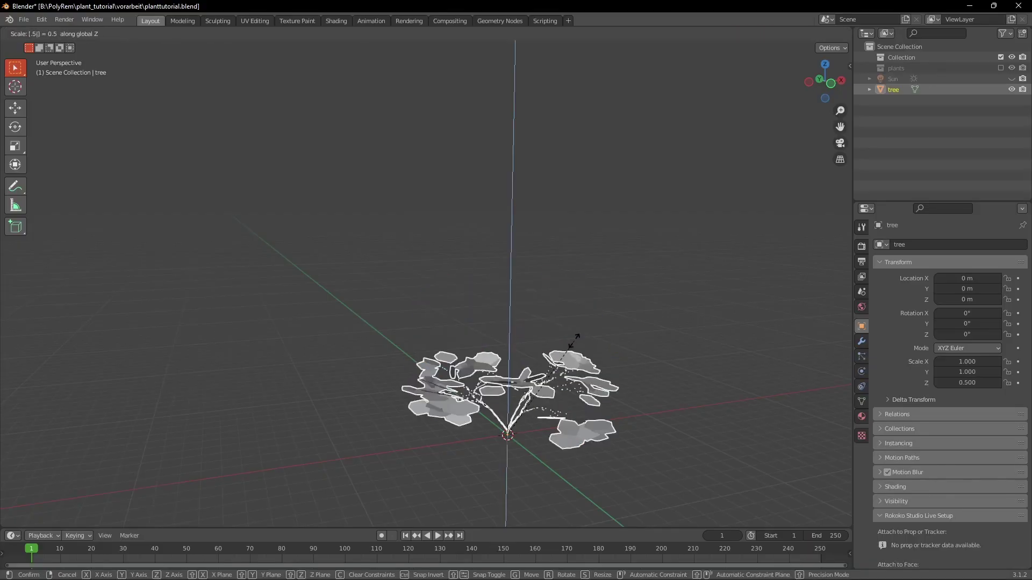
pyautogui.press('Return')
pyautogui.click(633, 343)
pyautogui.moveTo(633, 348)
pyautogui.mouseDown(button='middle')
pyautogui.moveTo(702, 362)
pyautogui.moveTo(444, 418)
pyautogui.moveTo(299, 405)
pyautogui.mouseUp(button='middle')
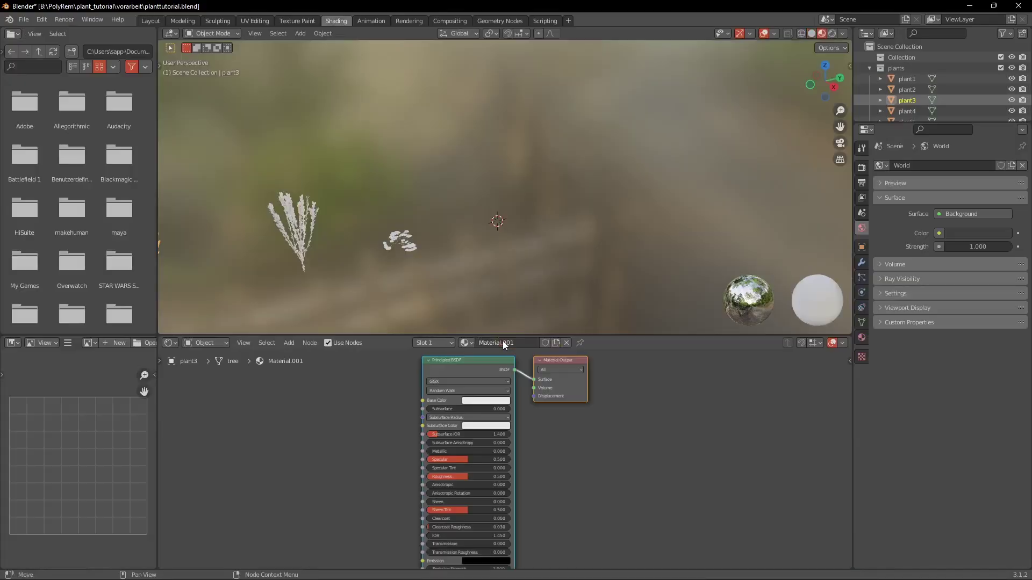
# - Frame plant3 and set its ColorRamp colours to bright lime green and dark olive
pyautogui.press('KP_Decimal')
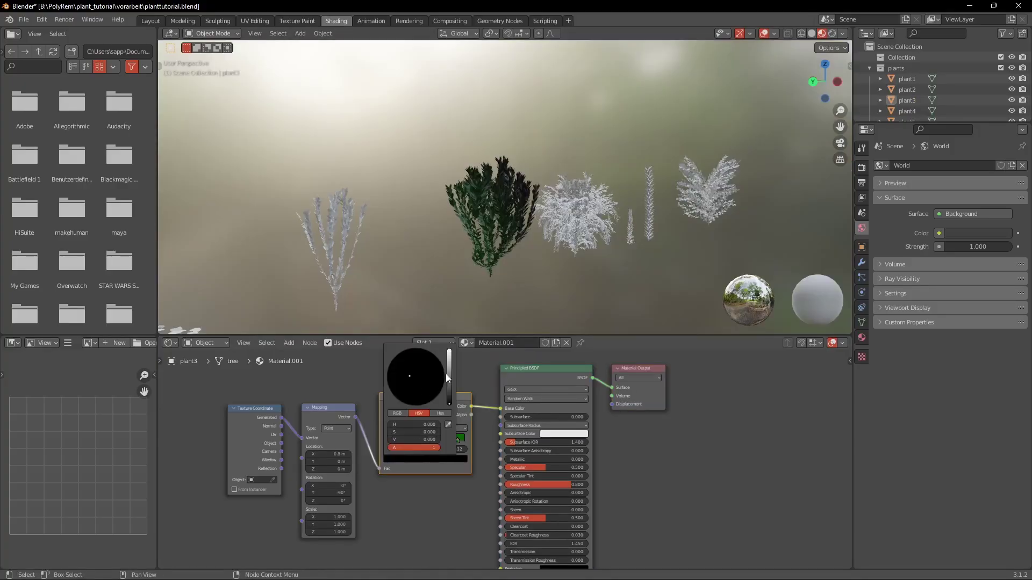
pyautogui.click(447, 374)
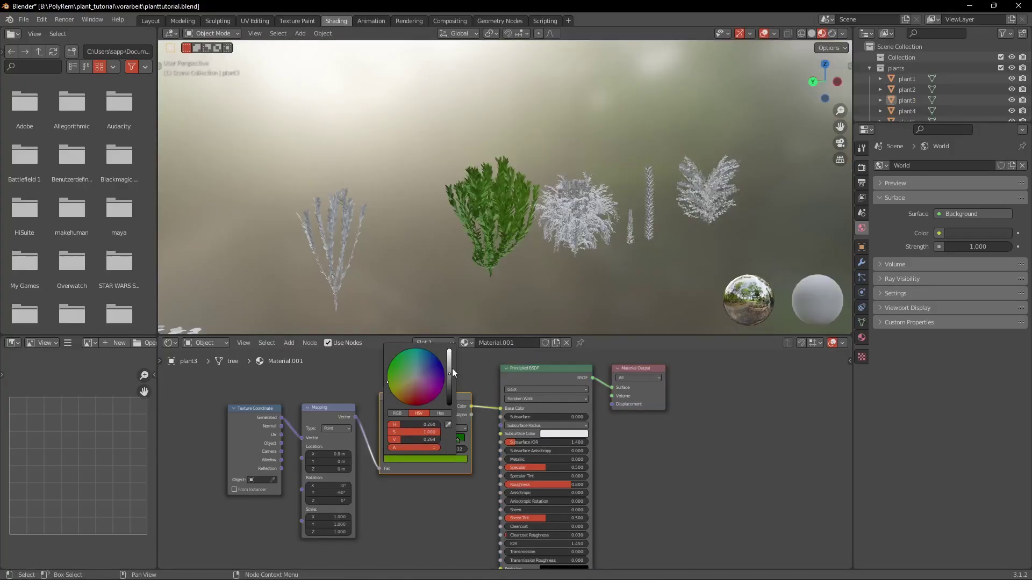
pyautogui.moveTo(452, 368); pyautogui.dragTo(450, 355)
pyautogui.scroll(4, 456, 238)
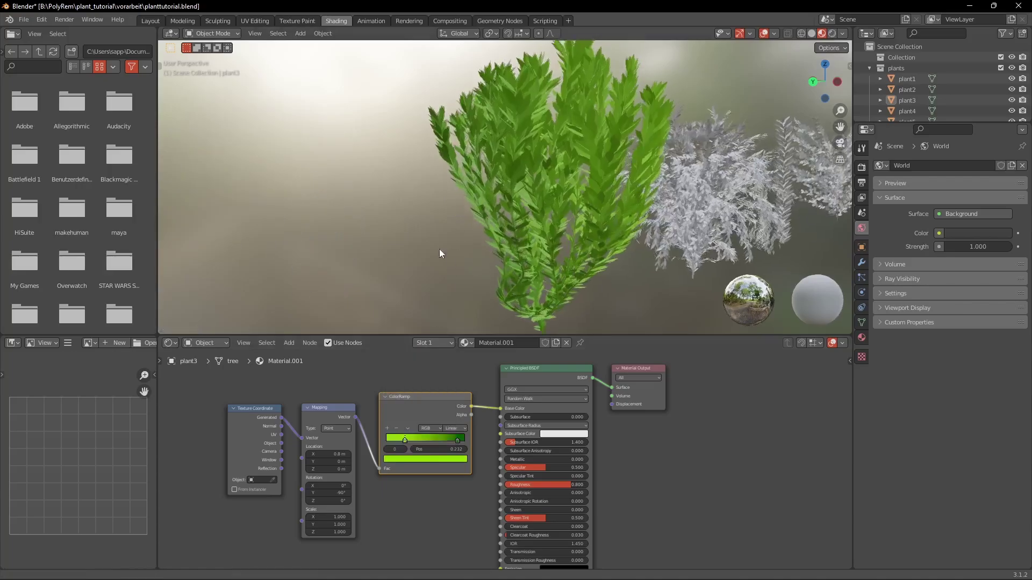
pyautogui.scroll(2, 437, 244)
pyautogui.click(460, 441)
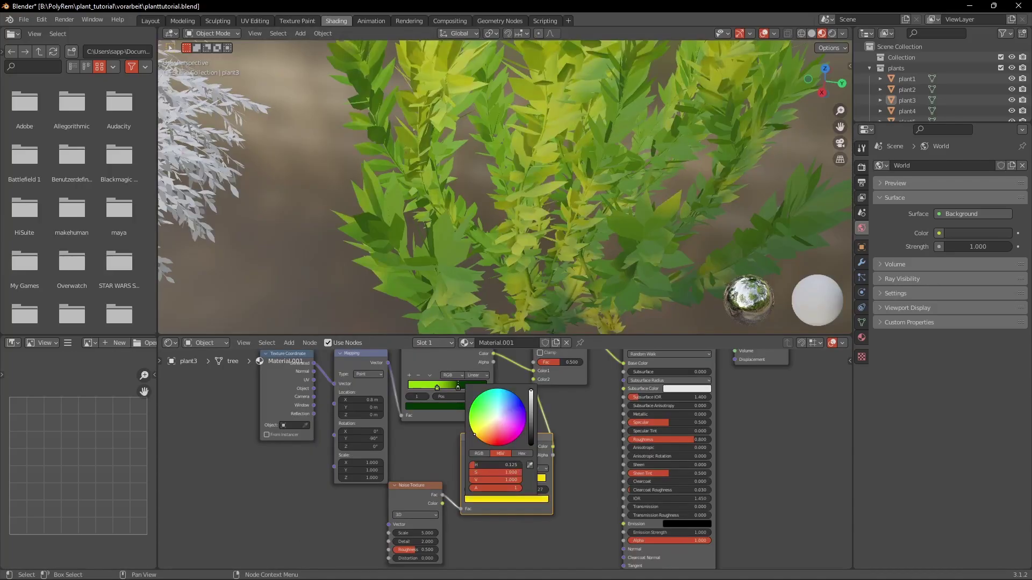
pyautogui.moveTo(530, 408); pyautogui.dragTo(531, 425)
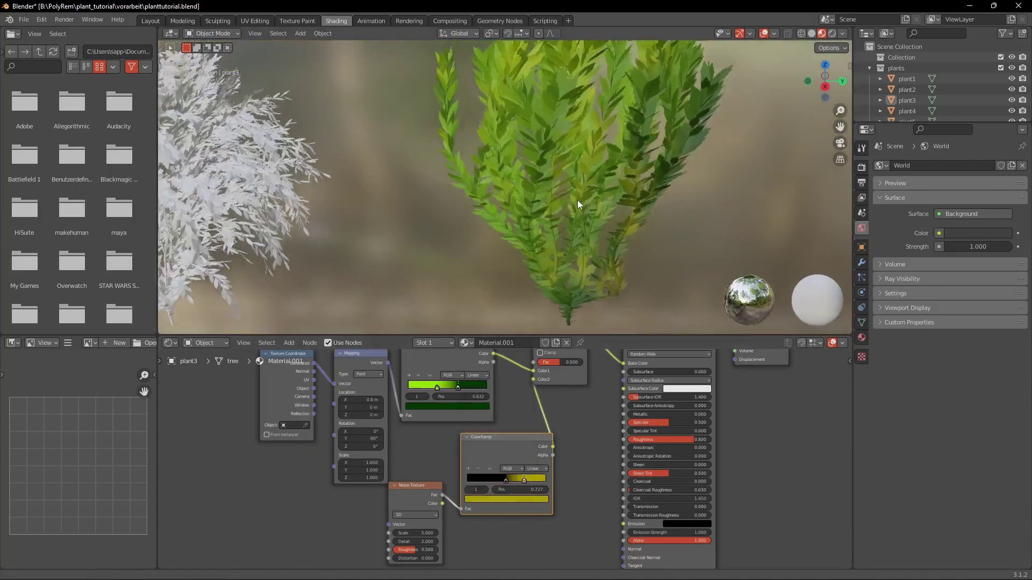
# - Insert an Add Shader before the Material Output and feed the Translucent BSDF into it
pyautogui.moveTo(577, 204); pyautogui.dragTo(533, 260, button='middle')
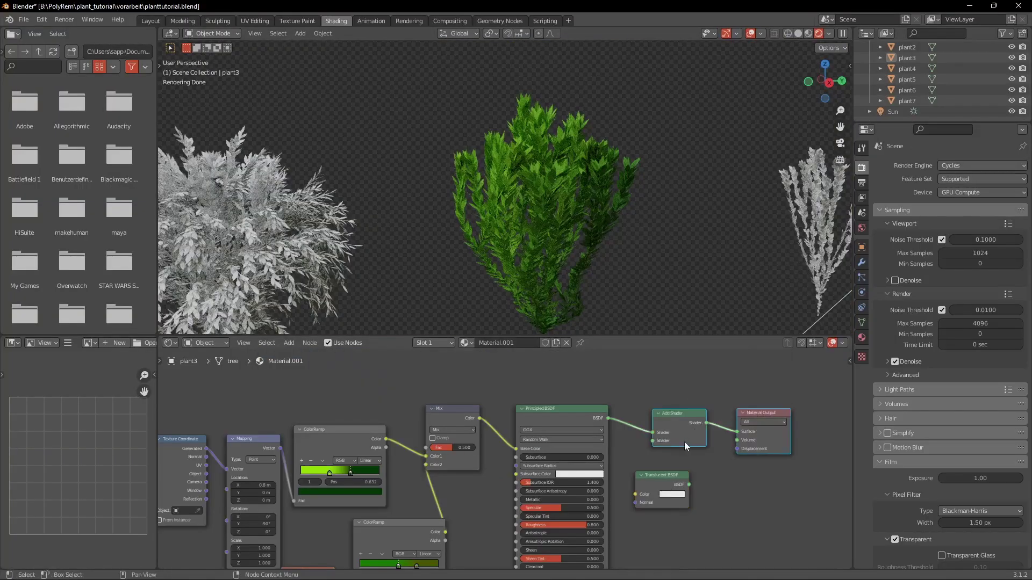
pyautogui.moveTo(685, 442)
pyautogui.mouseDown()
pyautogui.moveTo(713, 443)
pyautogui.moveTo(696, 438)
pyautogui.mouseUp()
pyautogui.moveTo(636, 494); pyautogui.dragTo(481, 418)
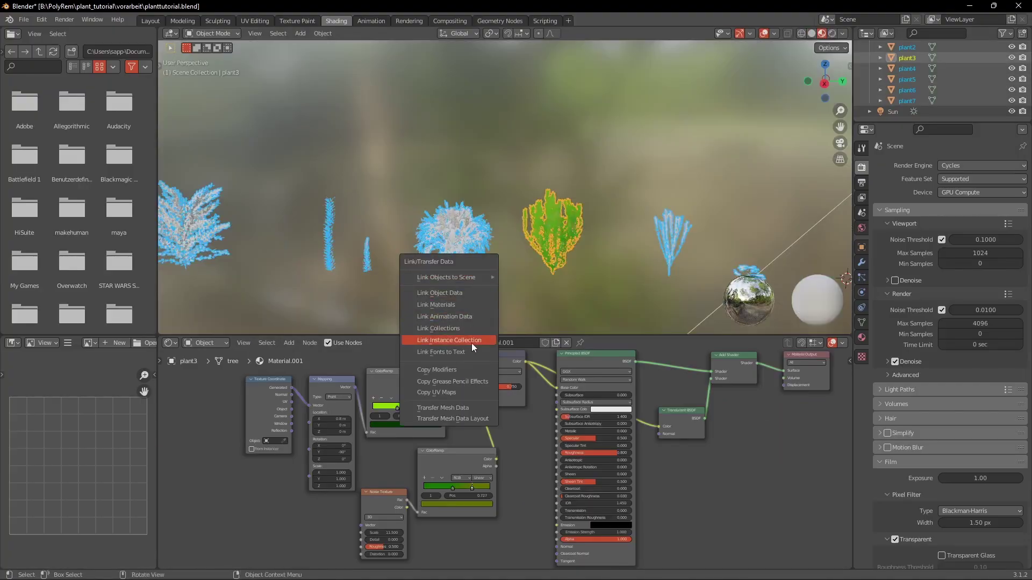
# - Link plant3's leaf material to all plants, deselect them, and preview in Rendered shading
pyautogui.click(456, 304)
pyautogui.click(484, 272)
pyautogui.hotkey('alt', 'a')
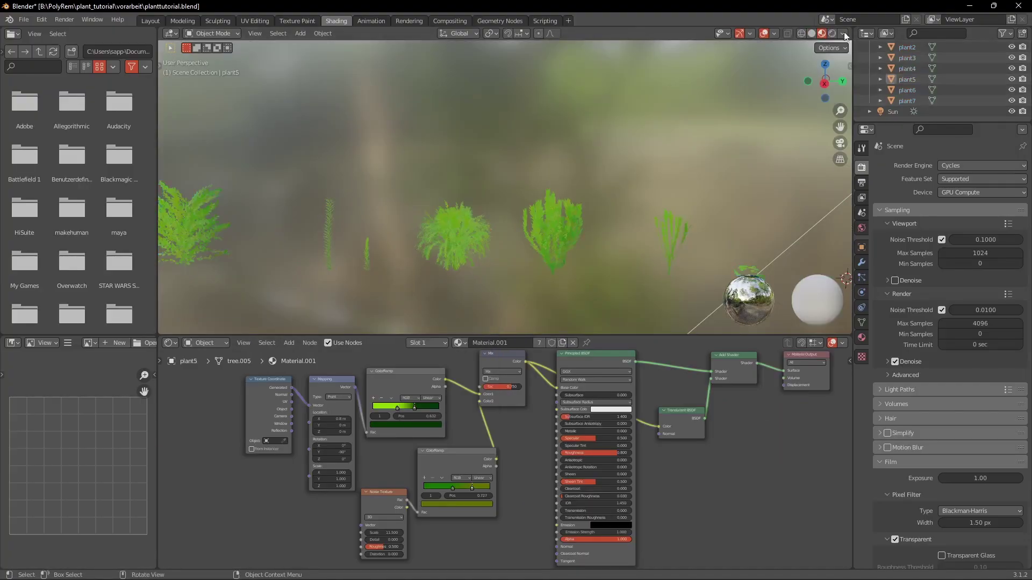
pyautogui.press('z')
pyautogui.click(775, 205)
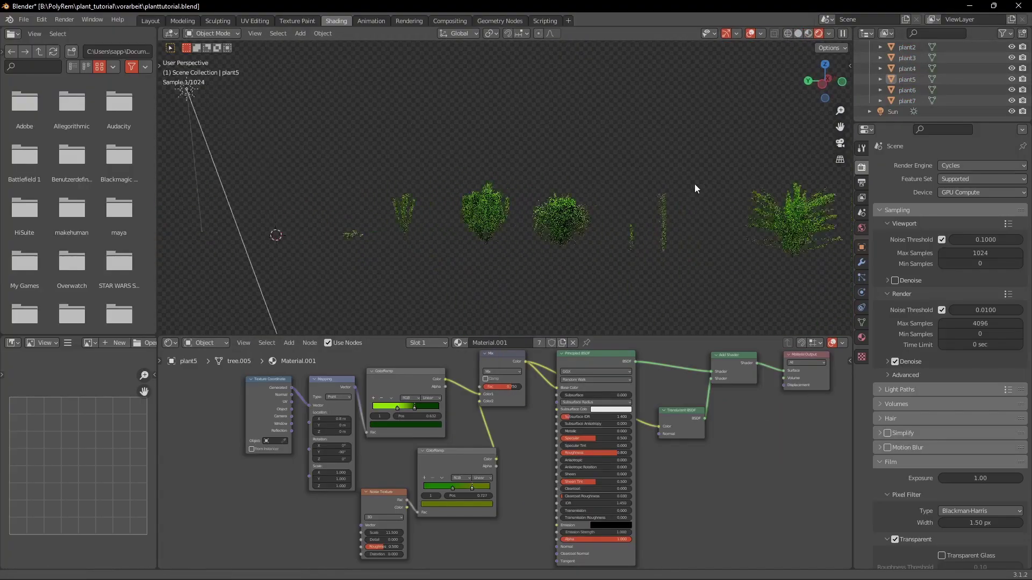